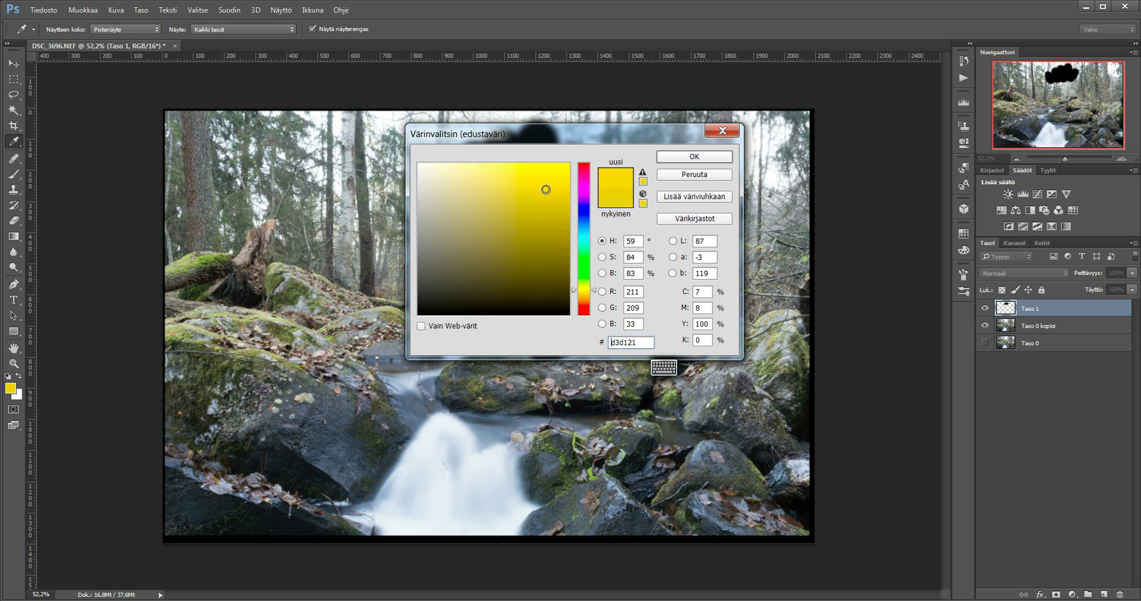
- Paint a yellow lightning bolt below the black cloud, then undo both the bolt and the cloud
left_click(694, 157)
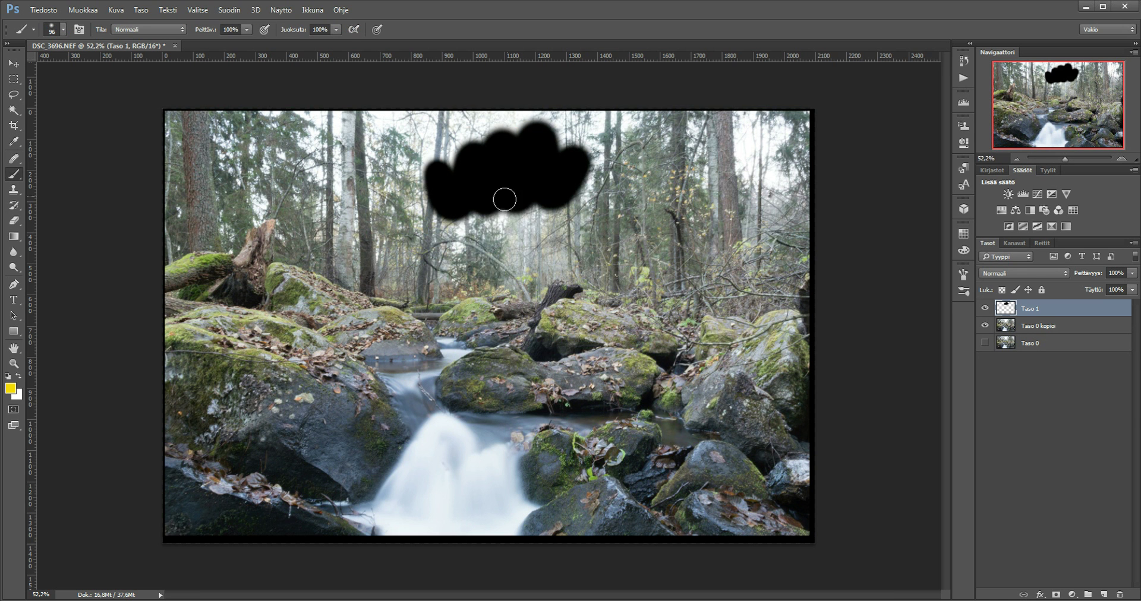
mouse_move(510, 199)
left_mouse_down()
mouse_move(467, 291)
mouse_move(481, 413)
left_mouse_up()
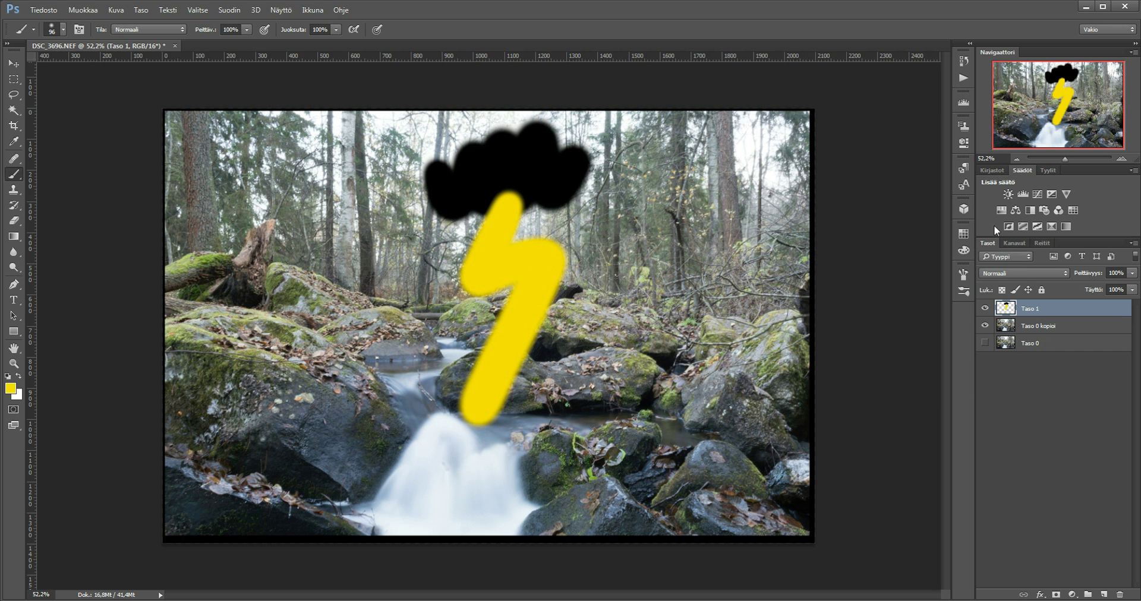
key("ctrl+alt+z")
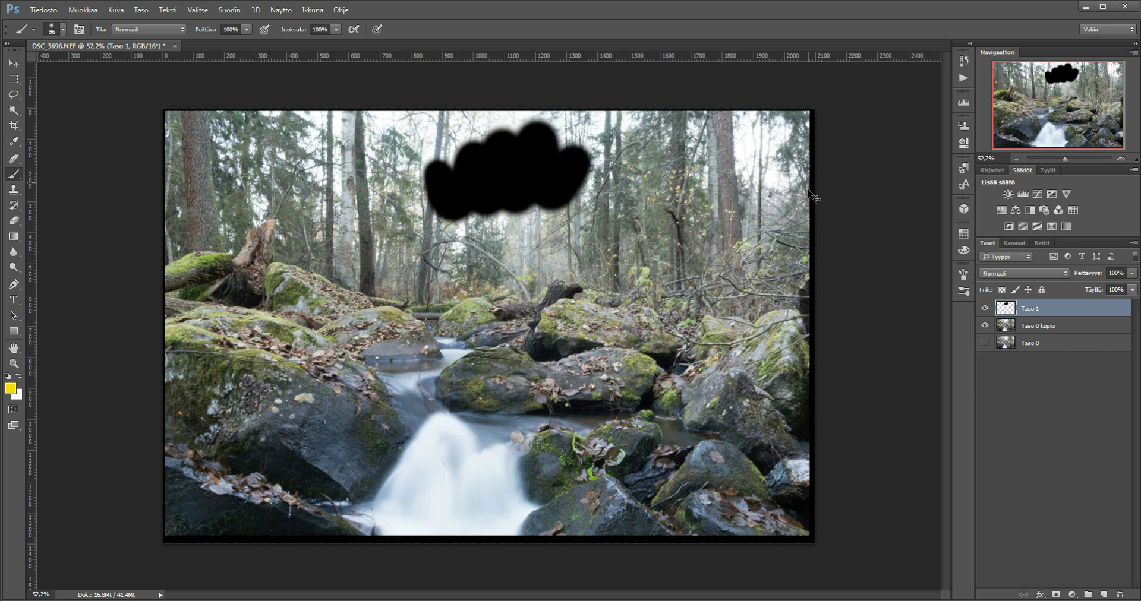
key("ctrl+alt+z")
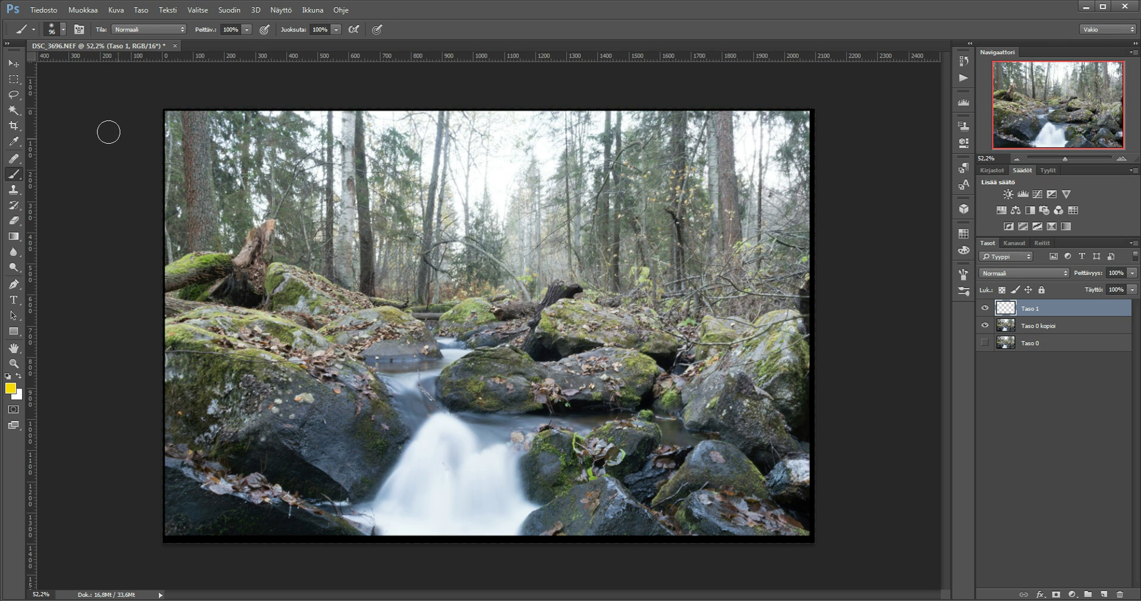
left_click(10, 64)
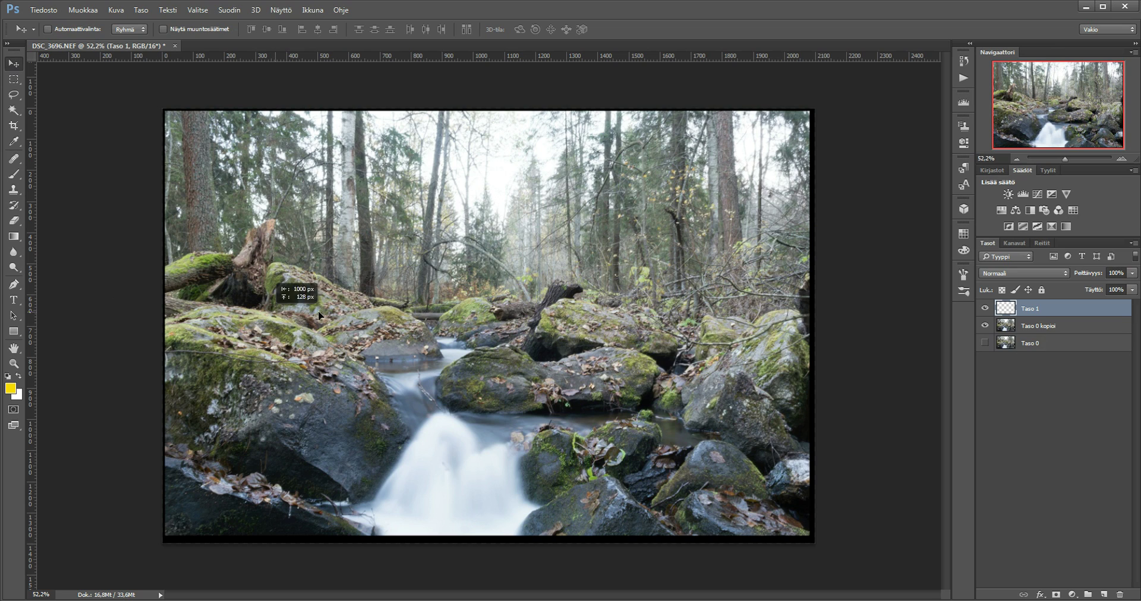
left_click(1055, 338)
left_click(1046, 326)
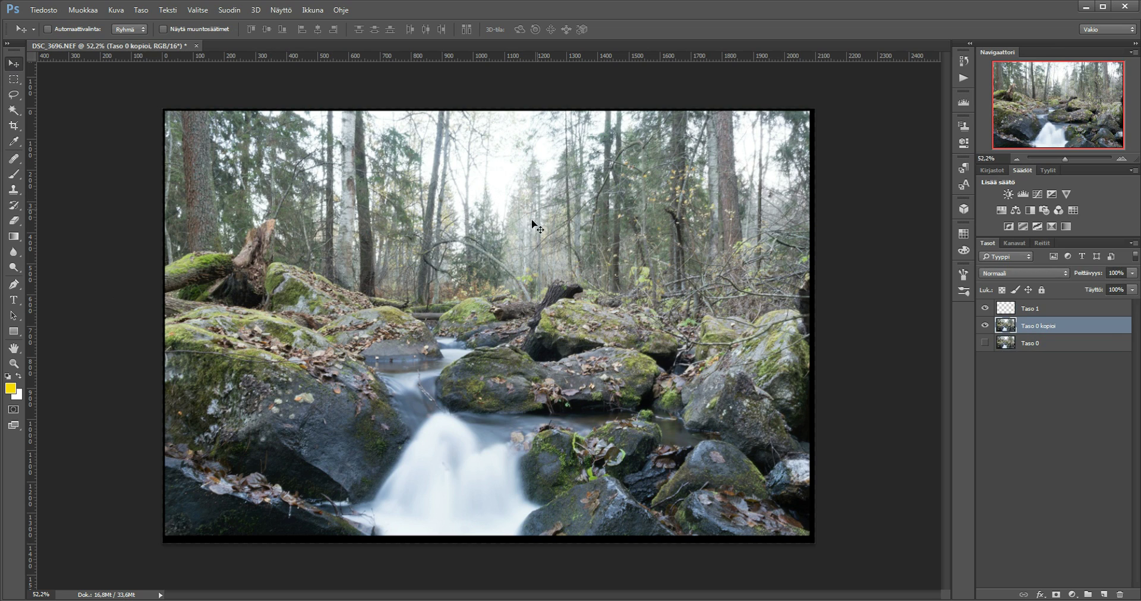
left_click_drag(562, 205, 596, 216)
left_click_drag(631, 395, 596, 385)
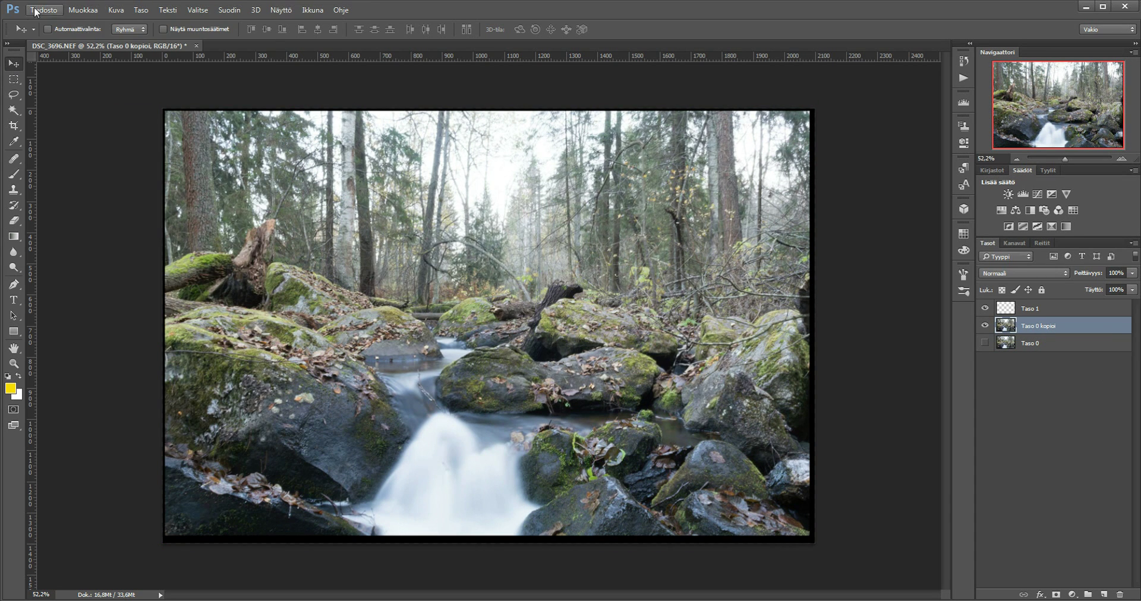
left_click(43, 10)
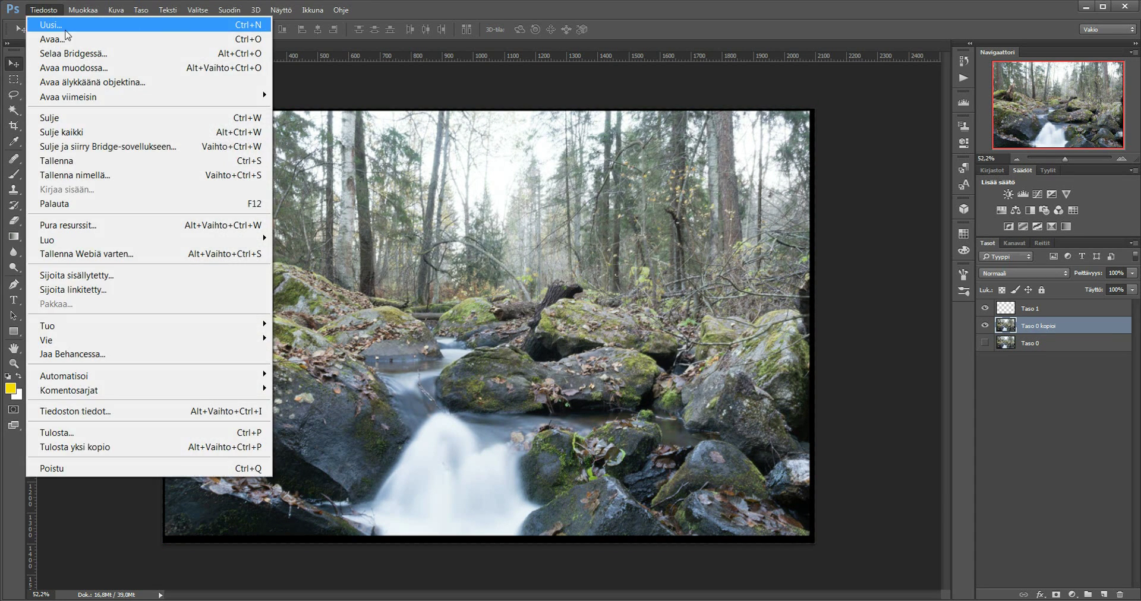
left_click(41, 21)
double_click(486, 223)
type("2100")
key("Tab")
key("Tab")
type("200")
key("BackSpace")
key("BackSpace")
key("BackSpace")
type("6")
key("Return")
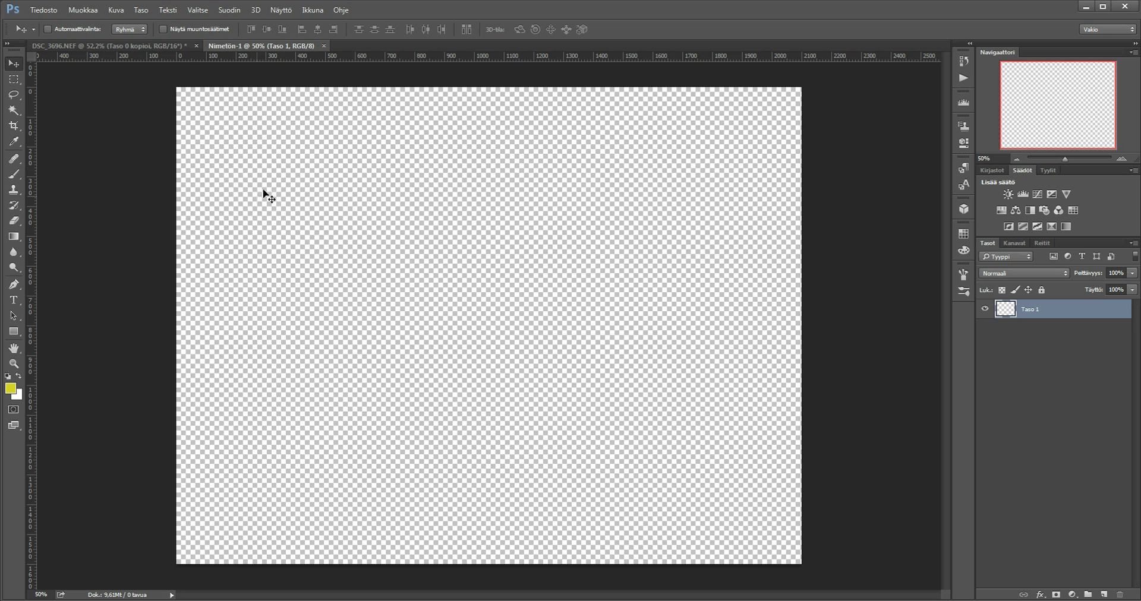
left_click_drag(86, 54, 437, 246)
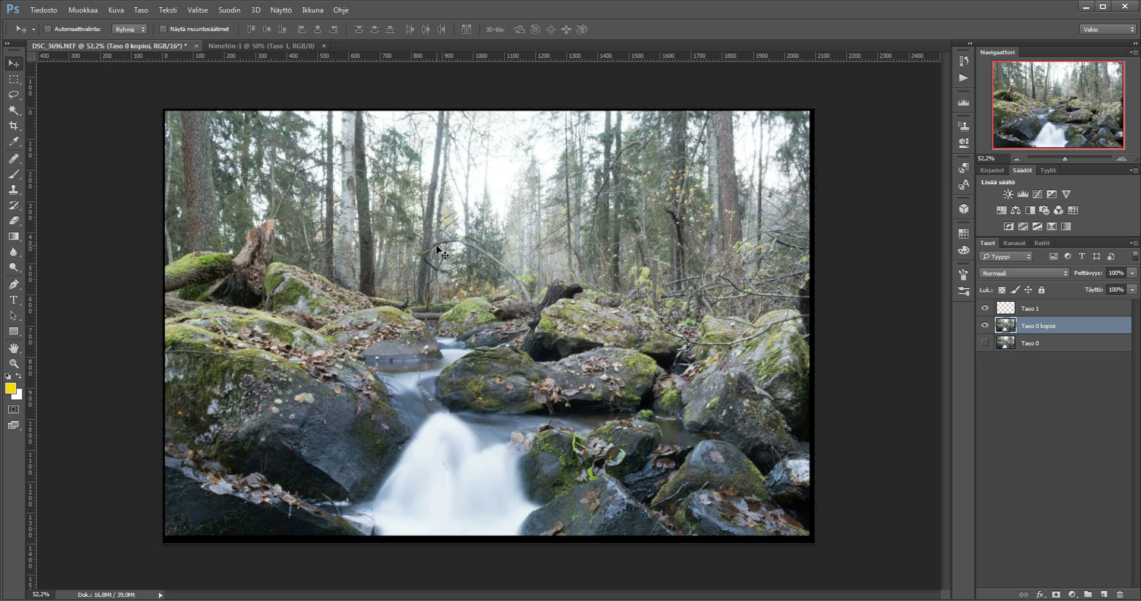
left_click_drag(513, 284, 300, 35)
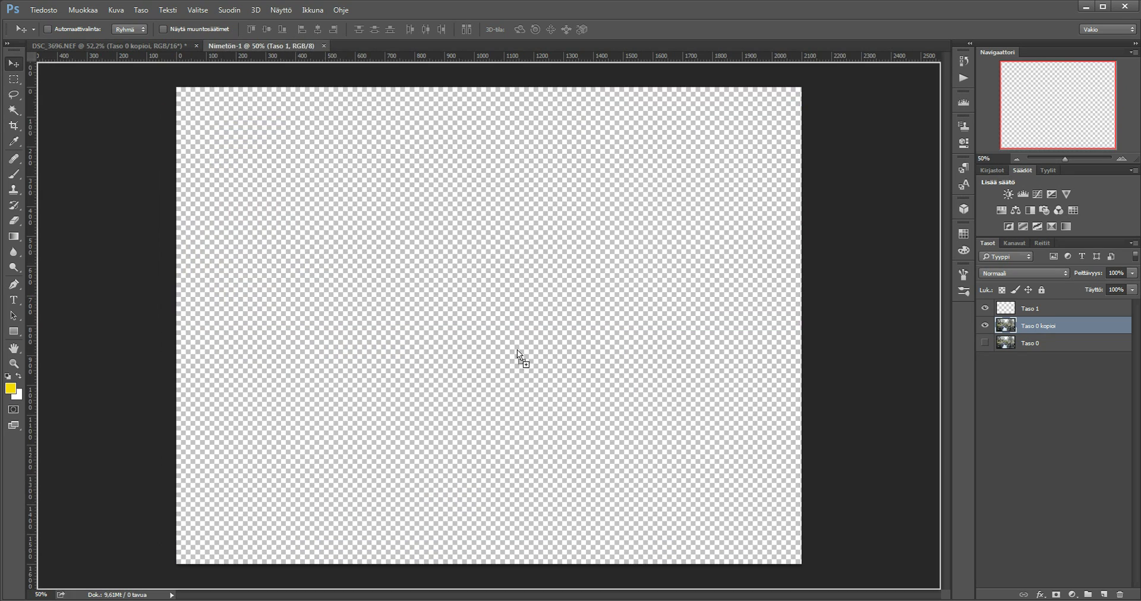
mouse_move(300, 36)
left_mouse_down()
mouse_move(517, 351)
mouse_move(556, 238)
left_mouse_up()
left_click(541, 242)
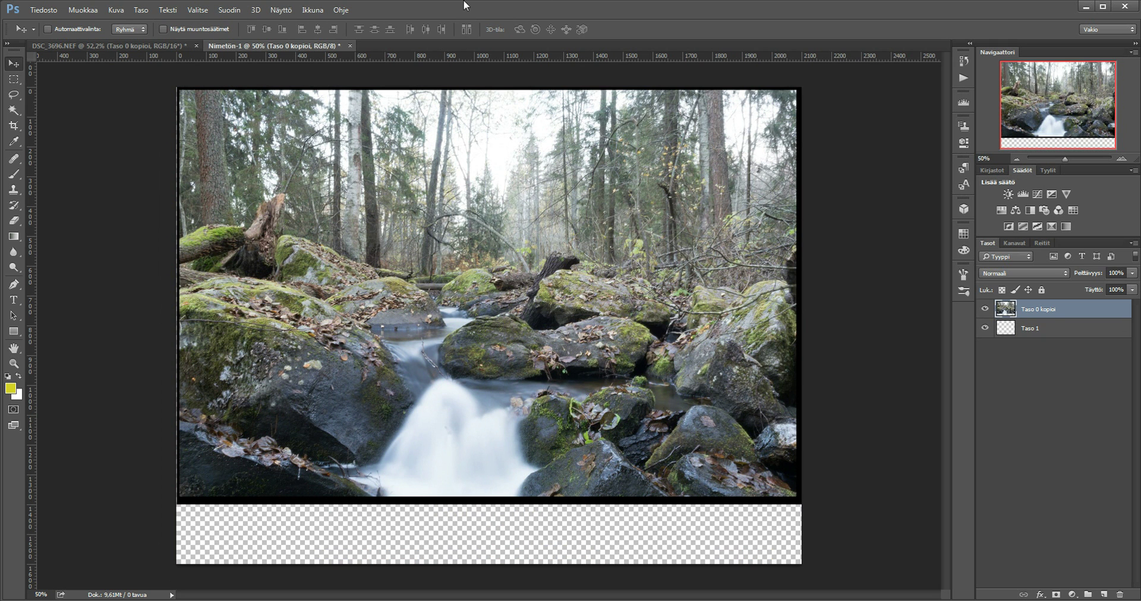
left_click(350, 46)
left_click(592, 233)
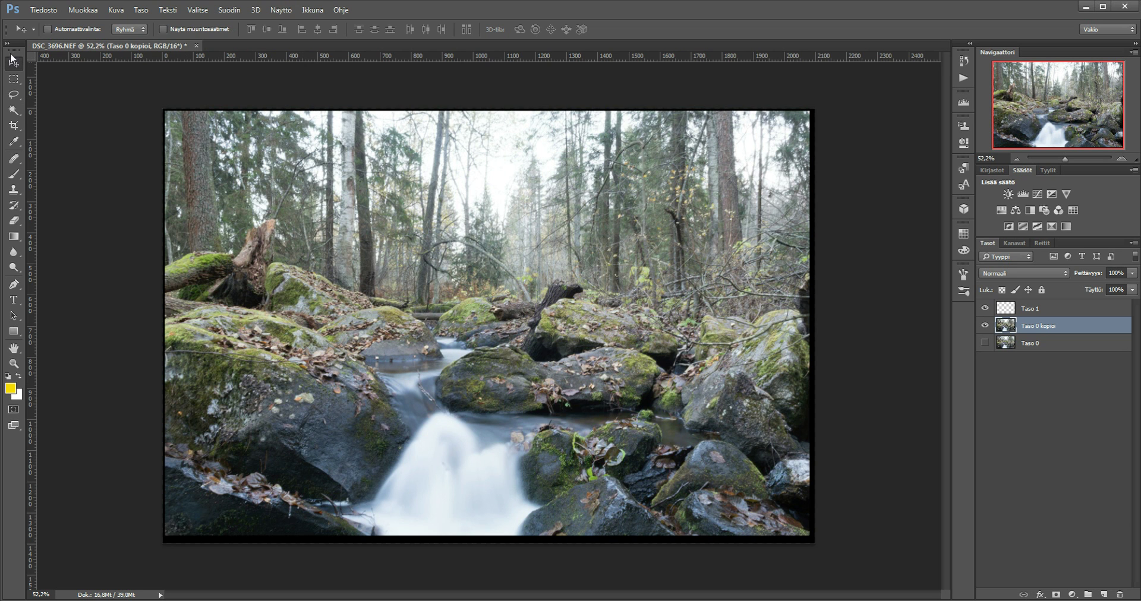
left_click(21, 82)
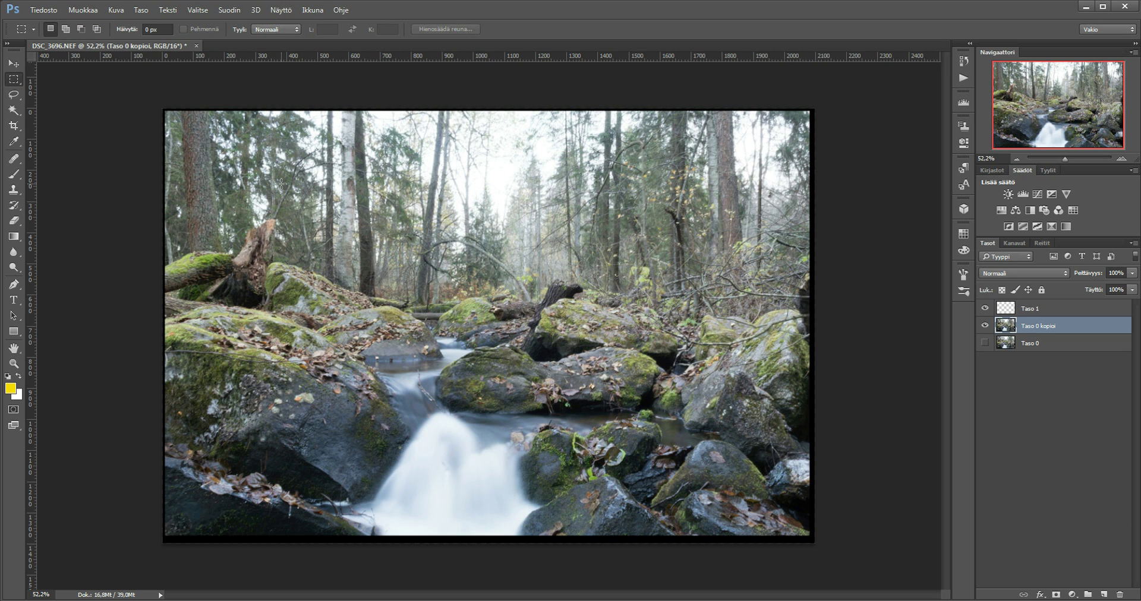
- Select a central rectangle, reset colours to black and white, and test-paint black, then undo
left_click_drag(289, 154, 694, 432)
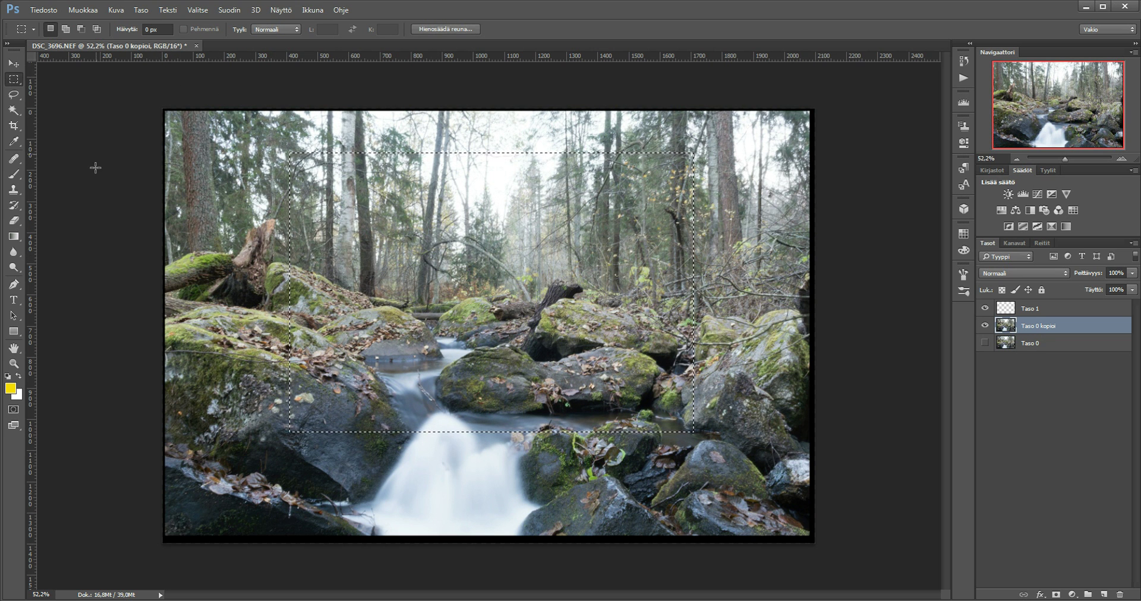
left_click(7, 376)
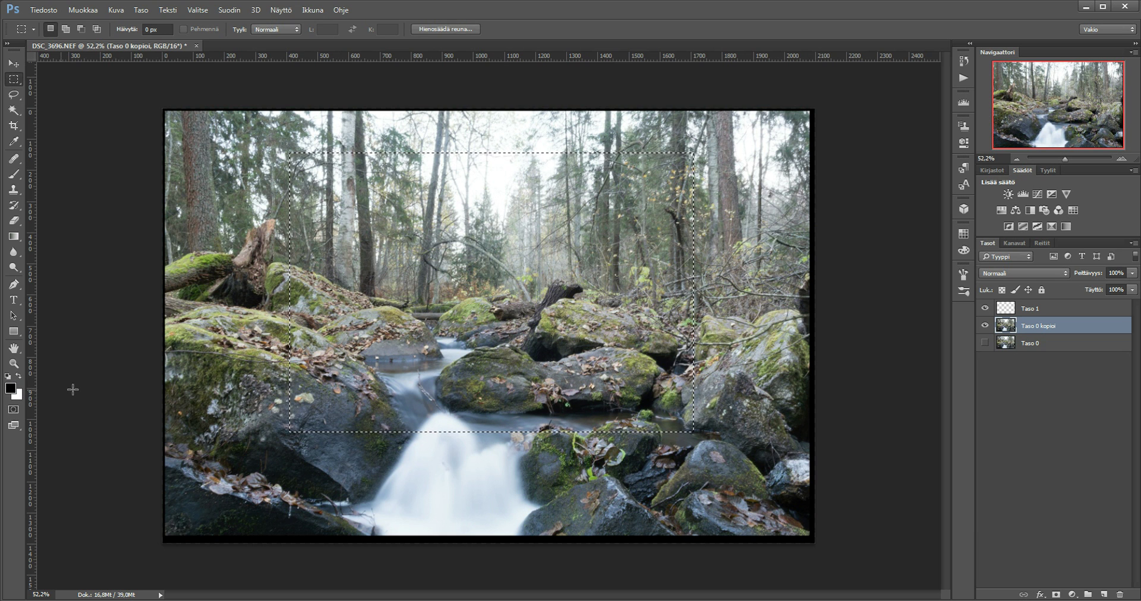
left_click(13, 175)
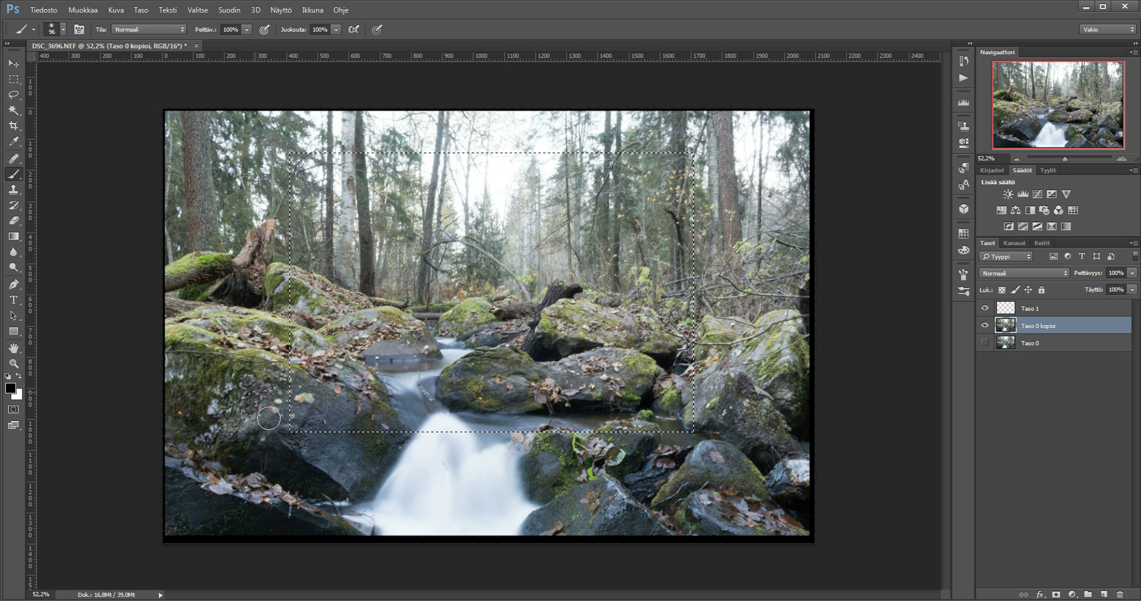
mouse_move(268, 380)
left_mouse_down()
mouse_move(304, 405)
mouse_move(301, 212)
mouse_move(333, 178)
left_mouse_up()
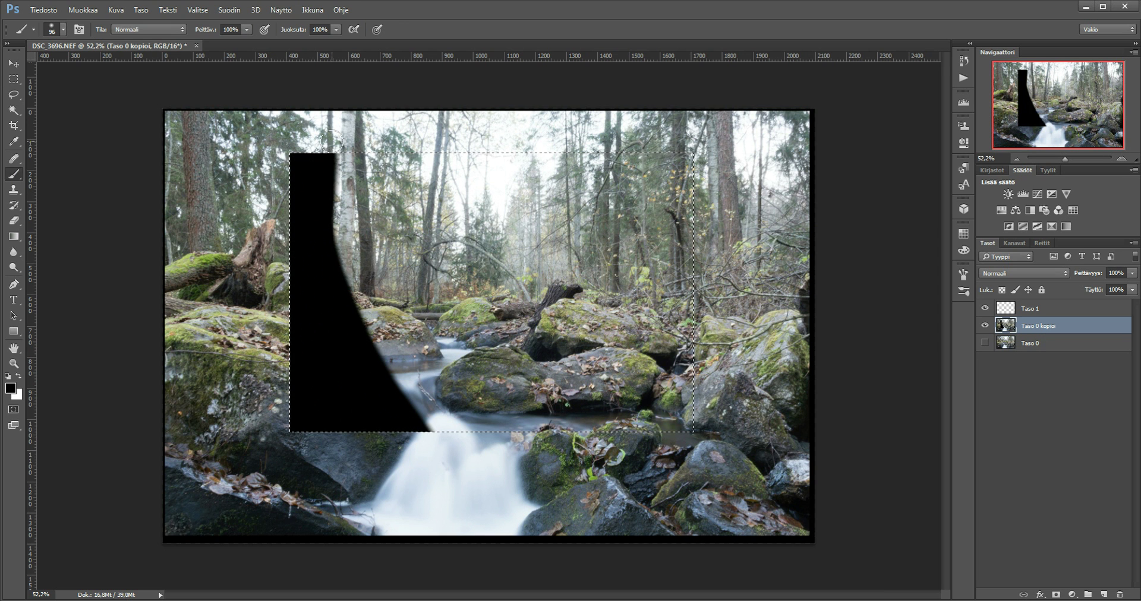
key("ctrl+z")
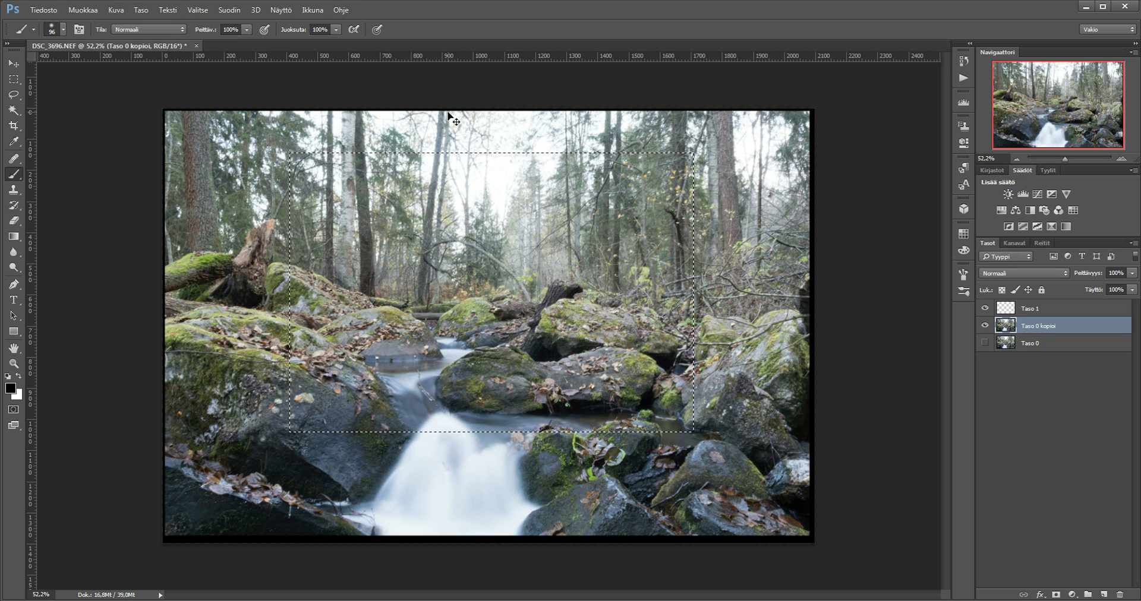
- Test deleting the rectangle's contents and adding a layer mask, undoing each change
key("Delete")
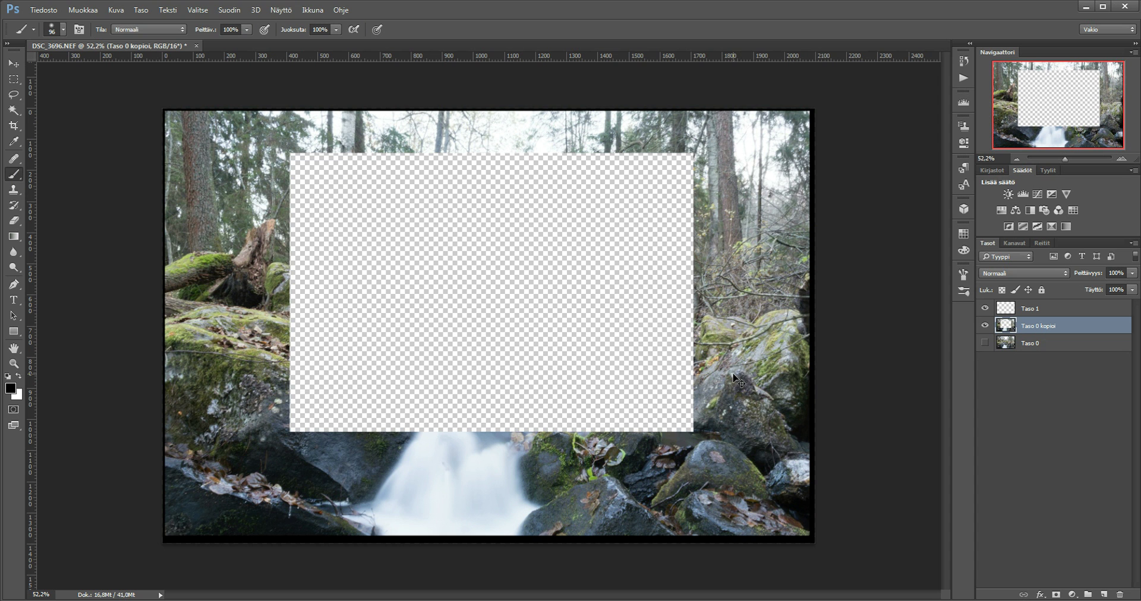
key("ctrl+z")
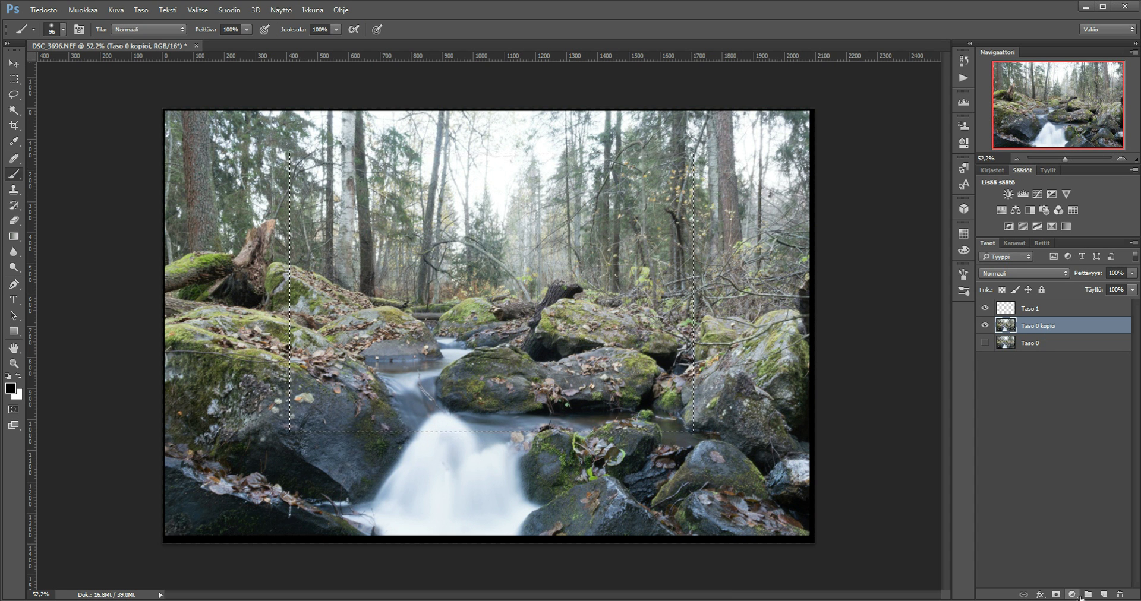
left_click(1056, 595)
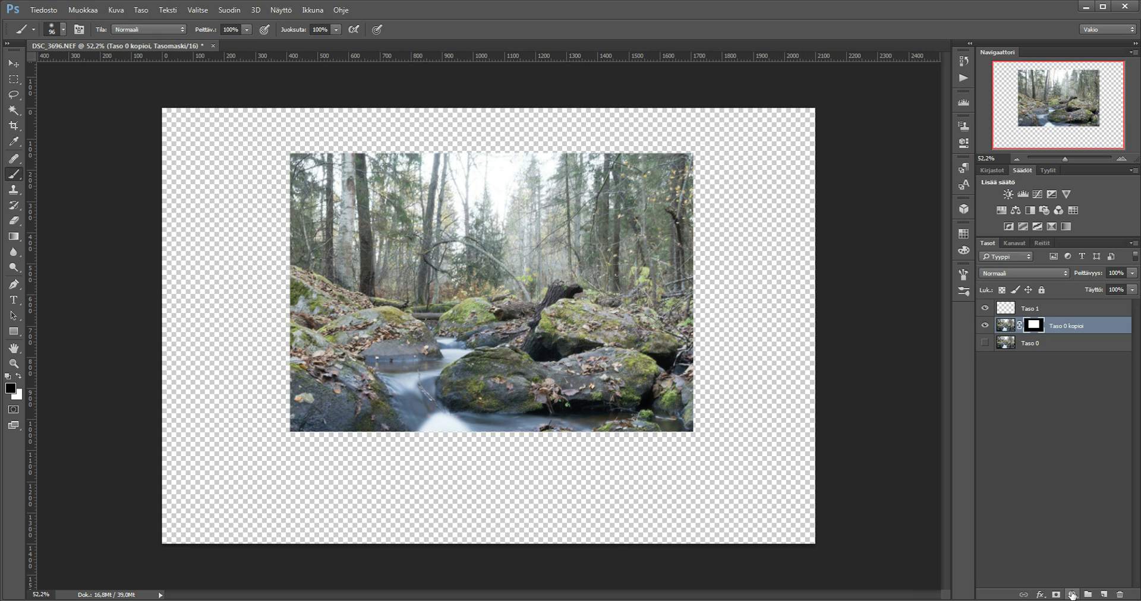
key("ctrl+z")
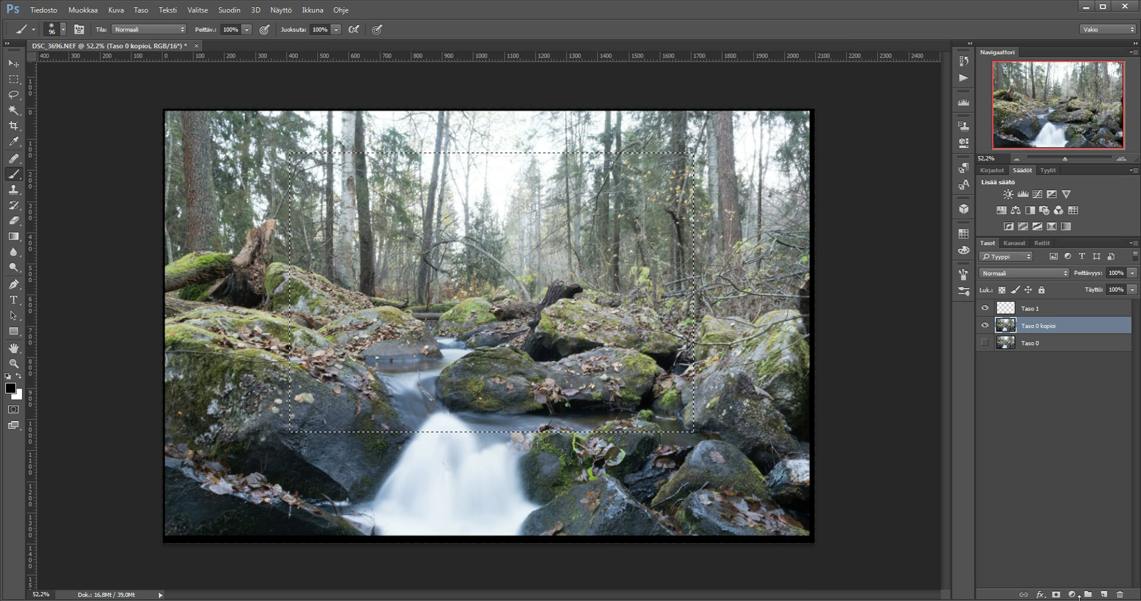
left_click(1074, 594)
- Add a Hue/Saturation adjustment with hue +93 and lower lightness, reset it, then delete the layer
left_click(1046, 439)
left_click_drag(873, 198, 908, 199)
mouse_move(861, 248)
left_mouse_down()
mouse_move(829, 244)
mouse_move(850, 251)
left_mouse_up()
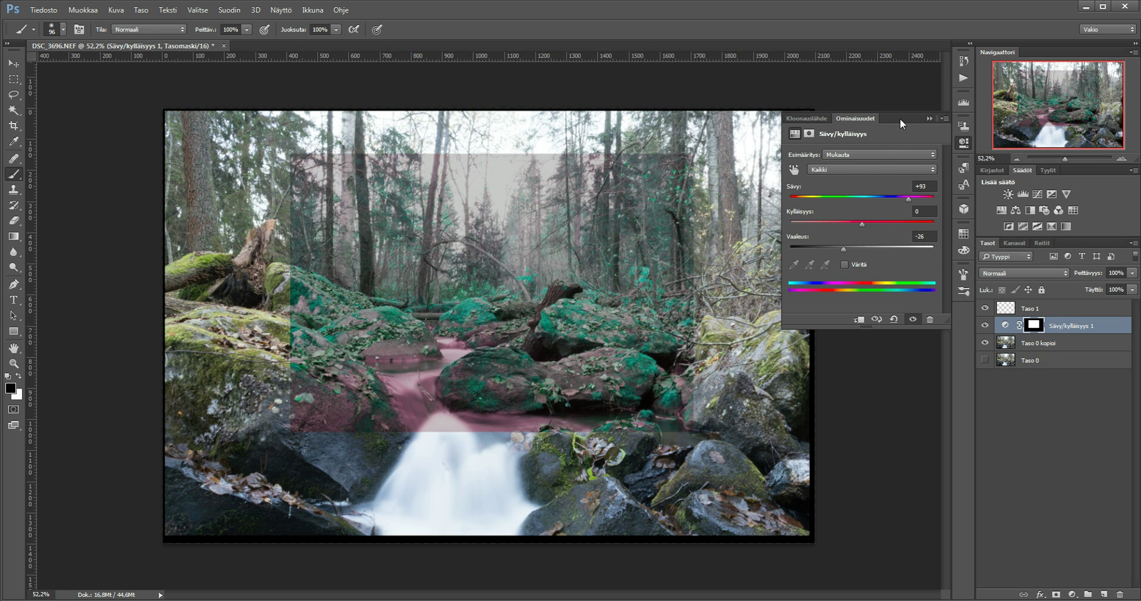
left_click(893, 319)
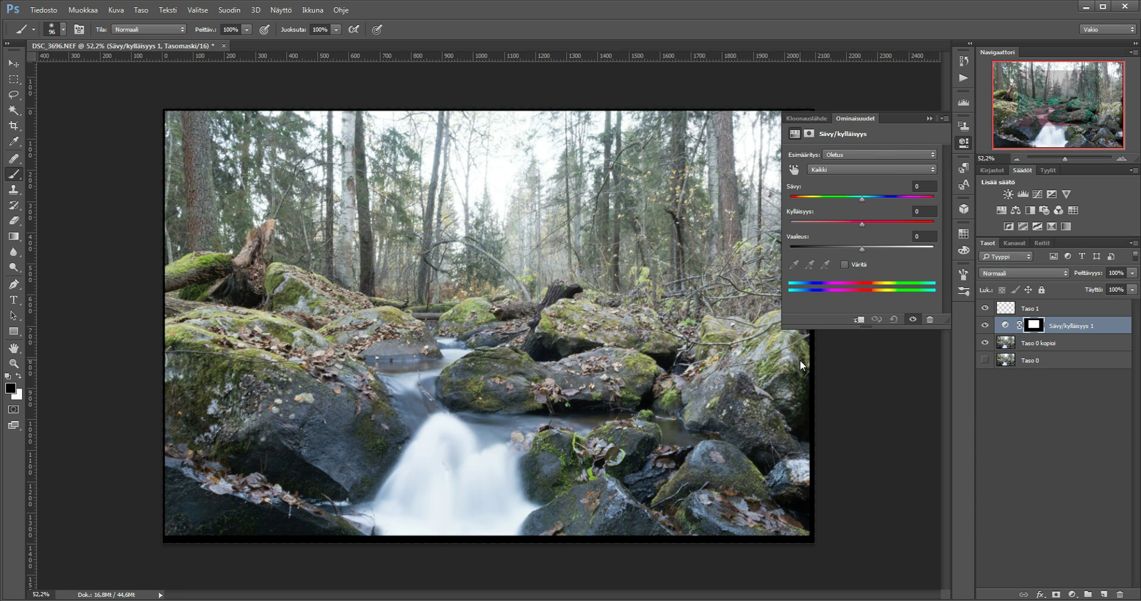
left_click(930, 119)
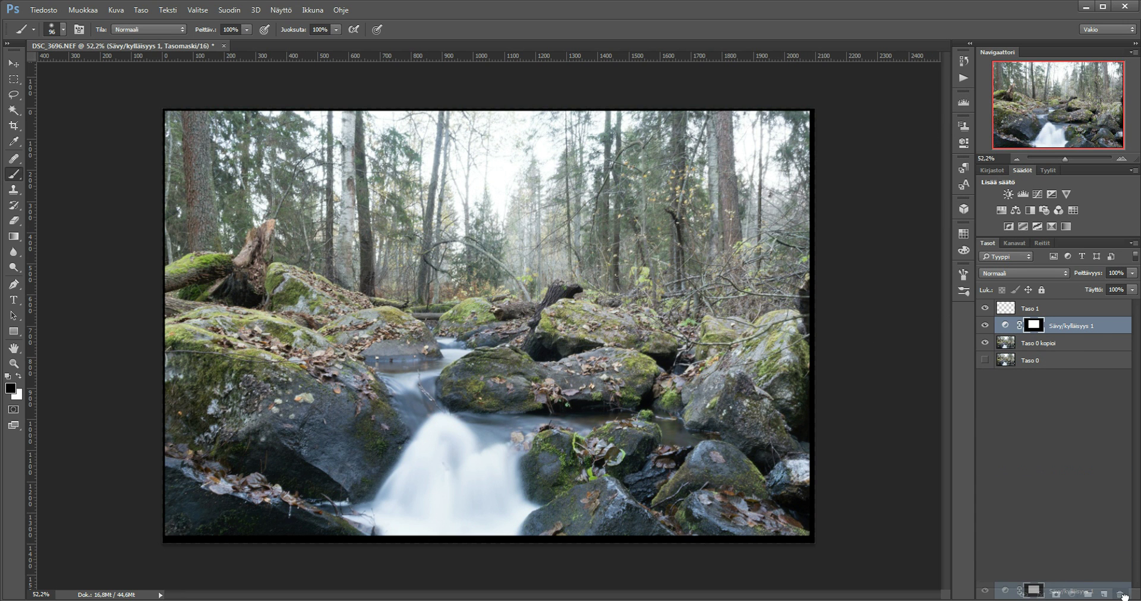
left_click_drag(1101, 331, 1120, 595)
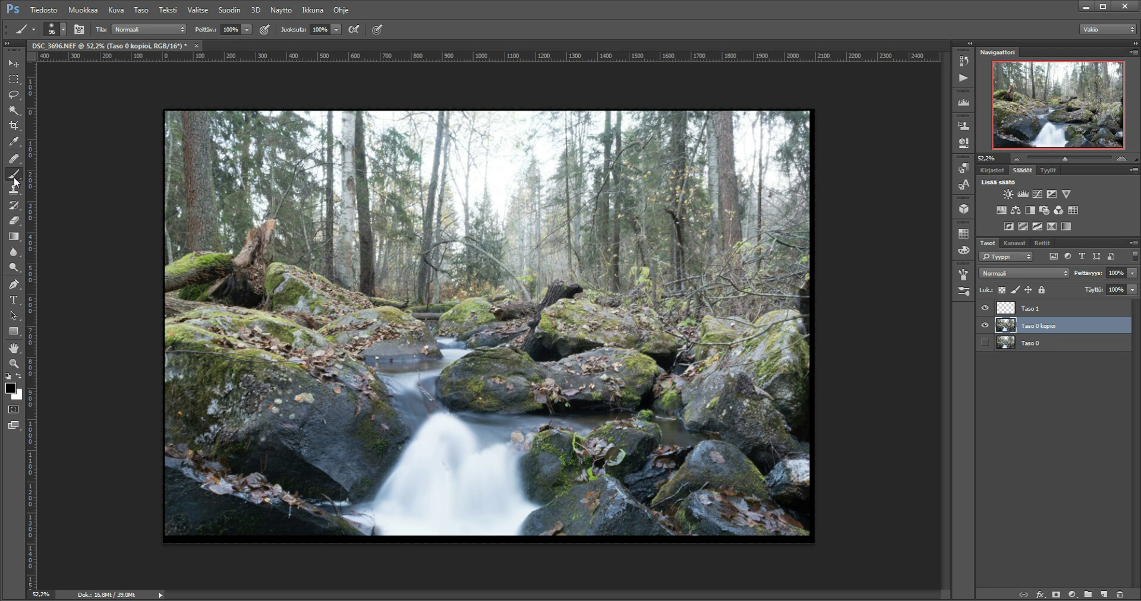
left_click(13, 79)
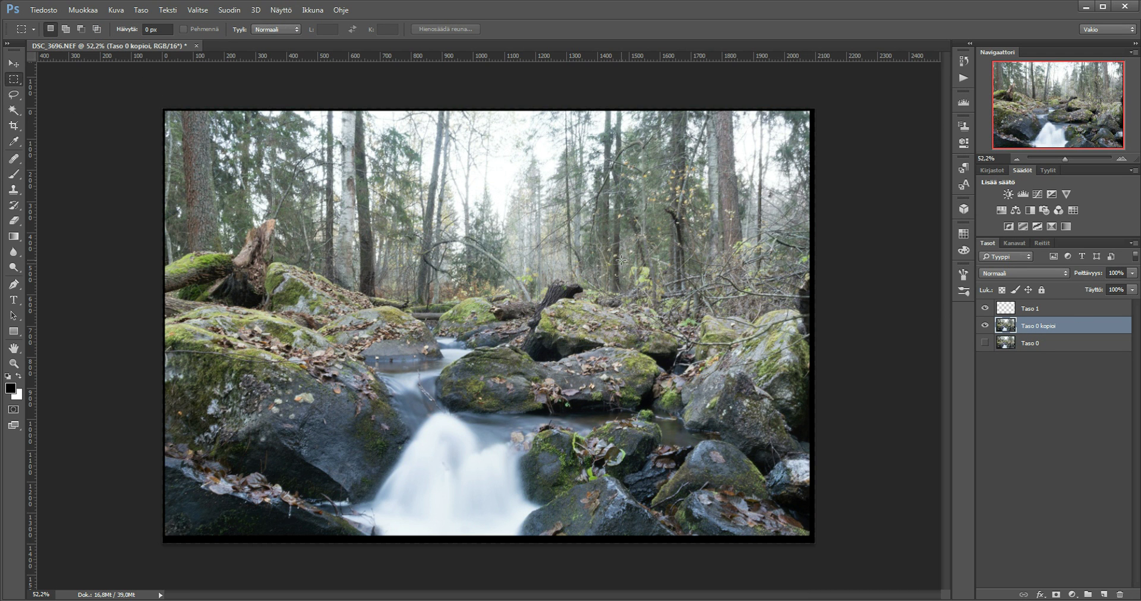
- Draw a rectangular selection over the photo's middle and set Feather to 100 px
left_click_drag(277, 203, 666, 428)
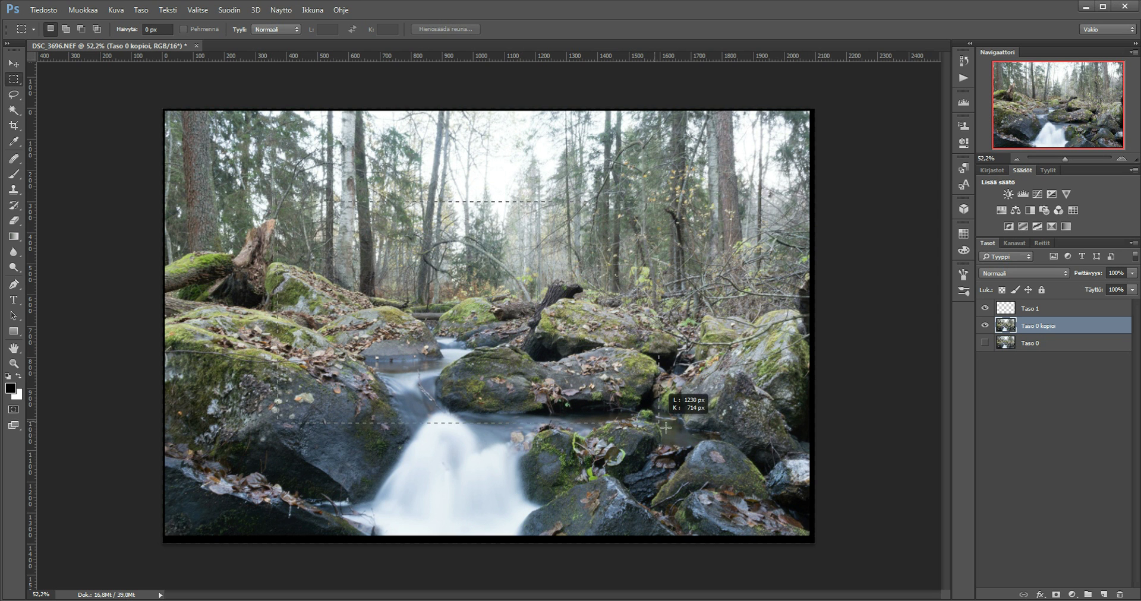
left_click_drag(666, 427, 708, 451)
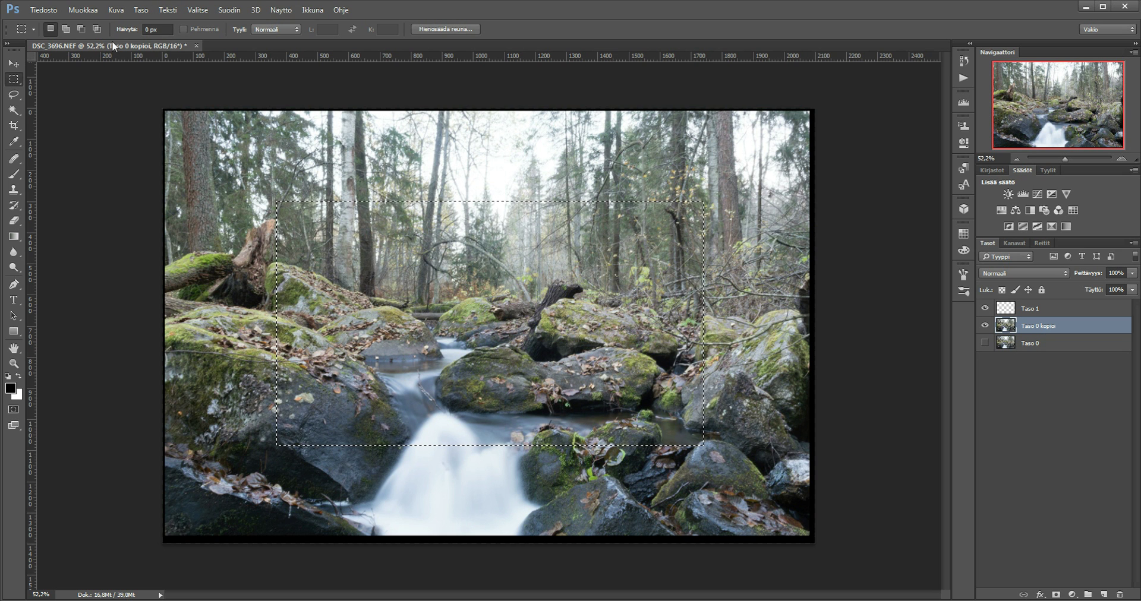
left_click(153, 29)
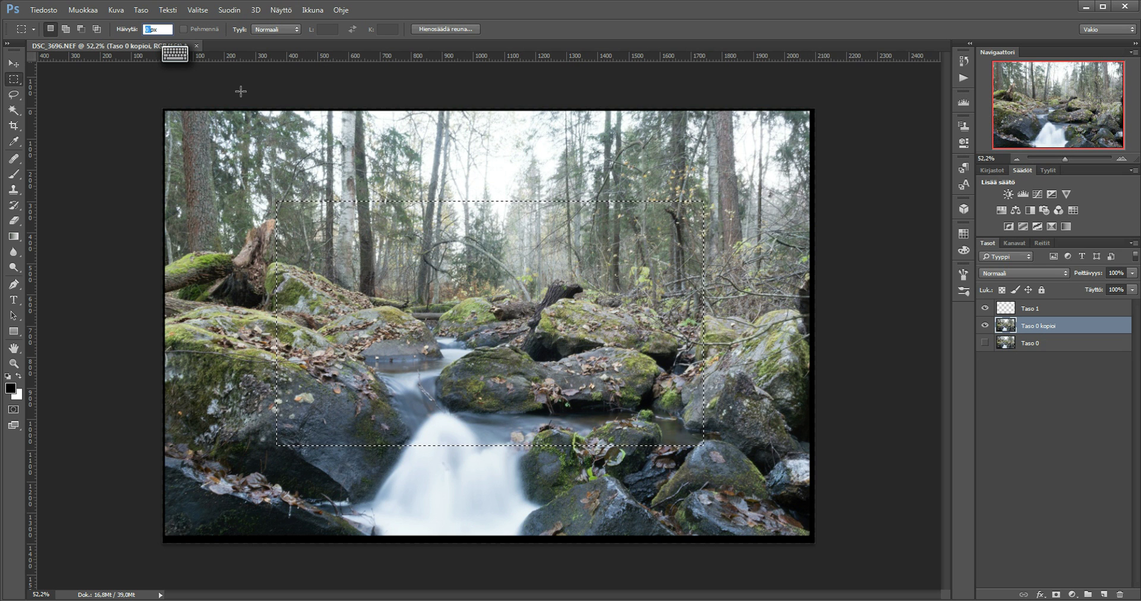
type("100")
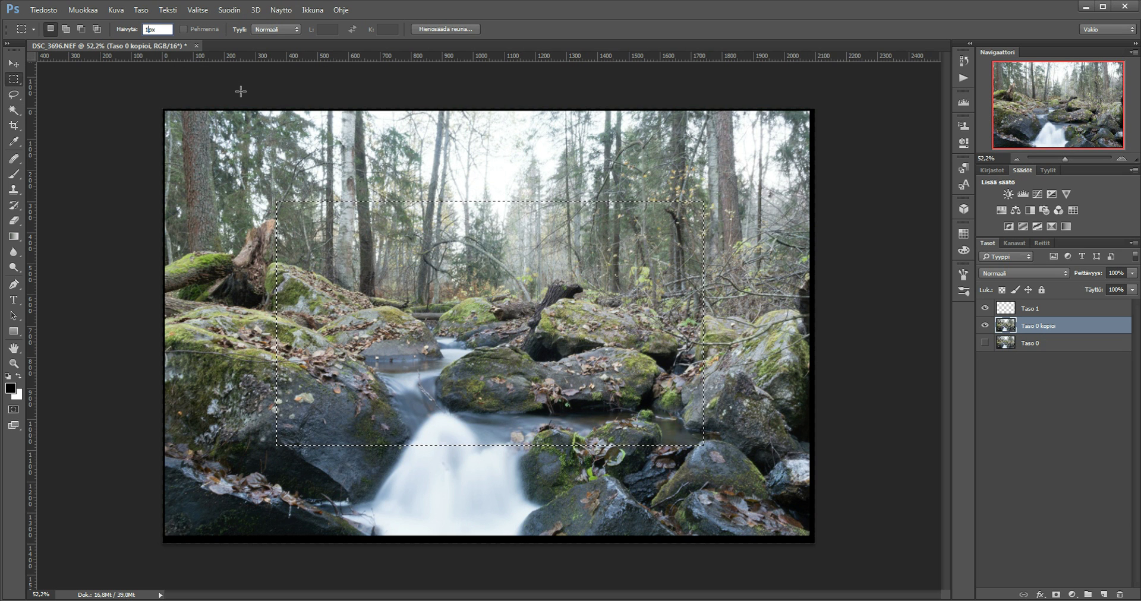
key("Return")
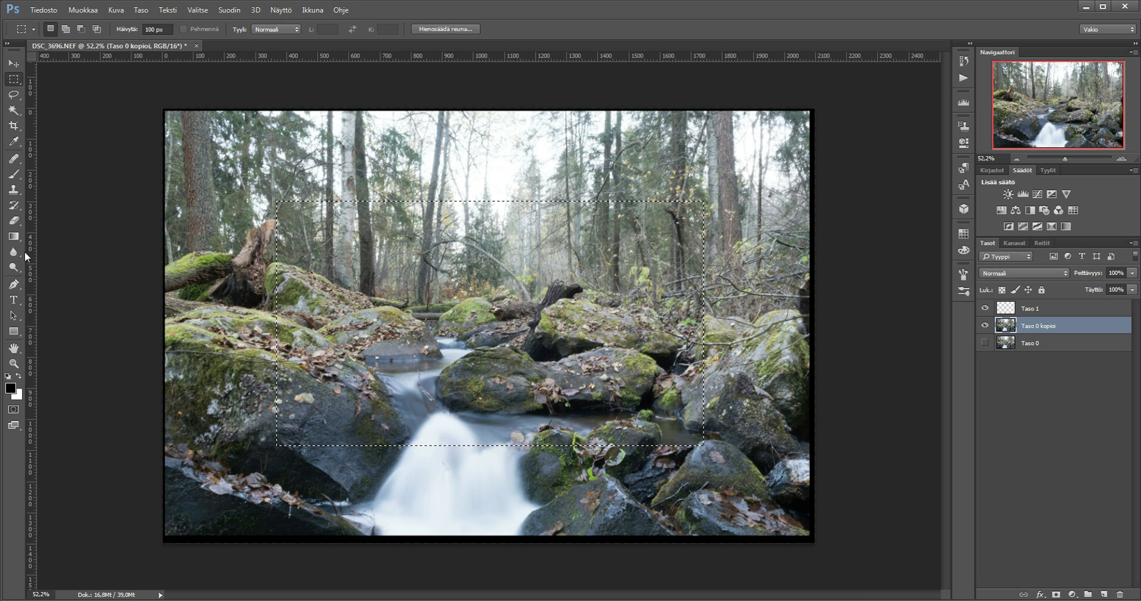
- Test-paint black inside the selection, undo it, then draw a larger feathered selection around the centre
left_click(13, 175)
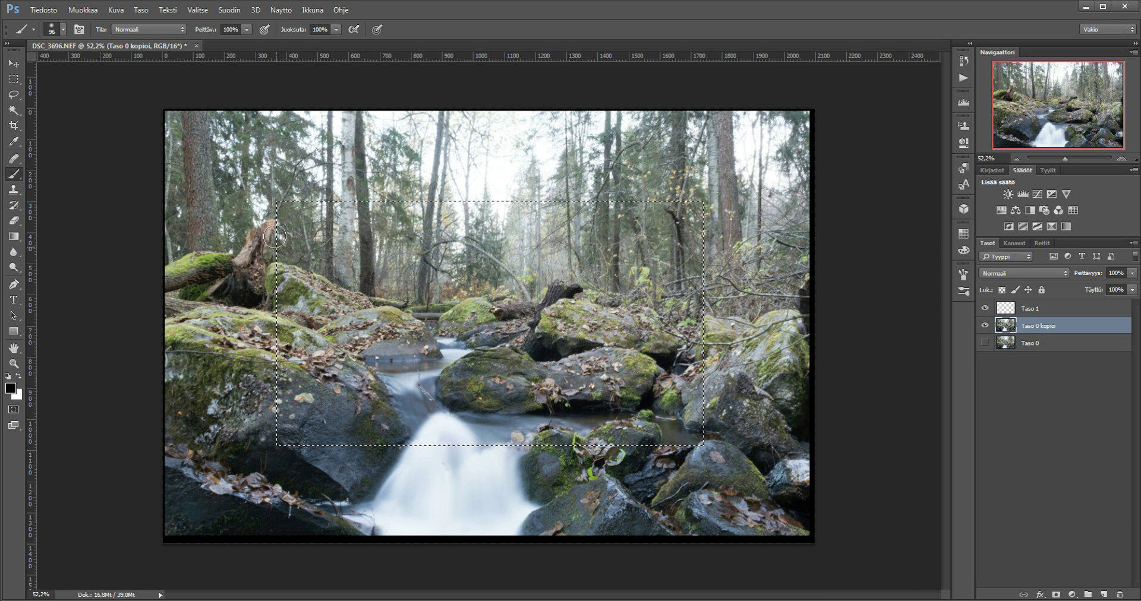
mouse_move(350, 364)
left_mouse_down()
mouse_move(284, 335)
mouse_move(363, 168)
left_mouse_up()
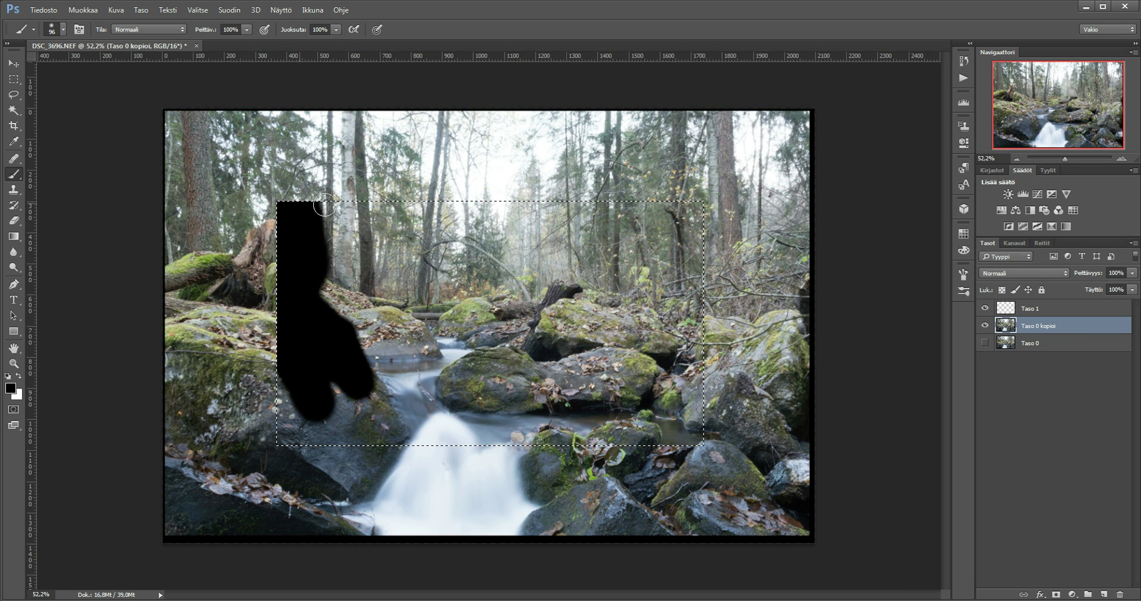
key("ctrl+z")
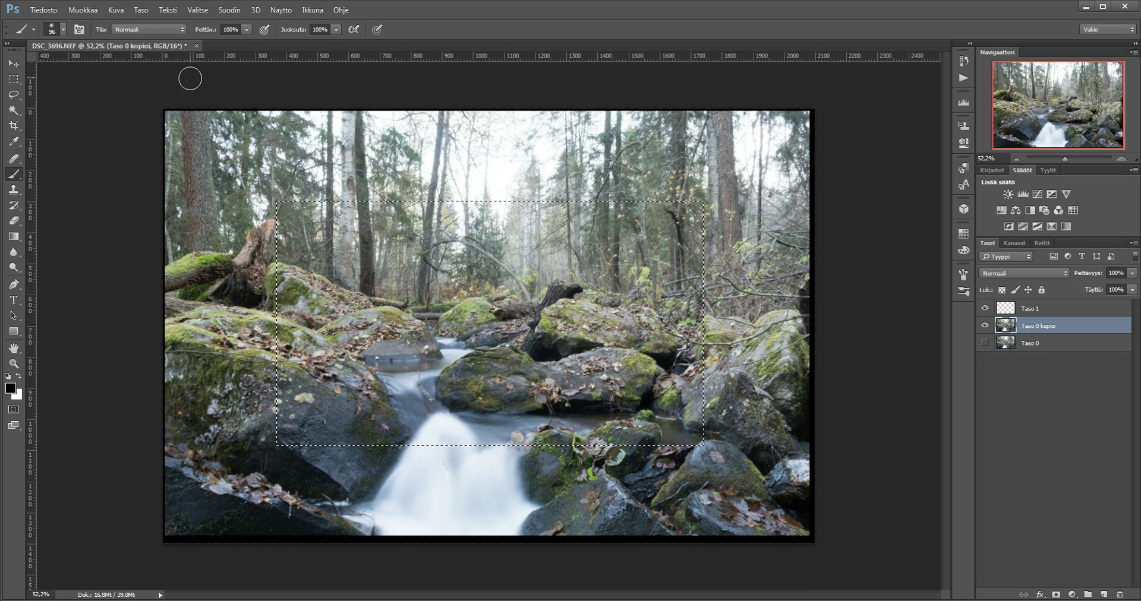
left_click(14, 79)
mouse_move(232, 169)
left_mouse_down()
mouse_move(720, 573)
mouse_move(729, 445)
left_mouse_up()
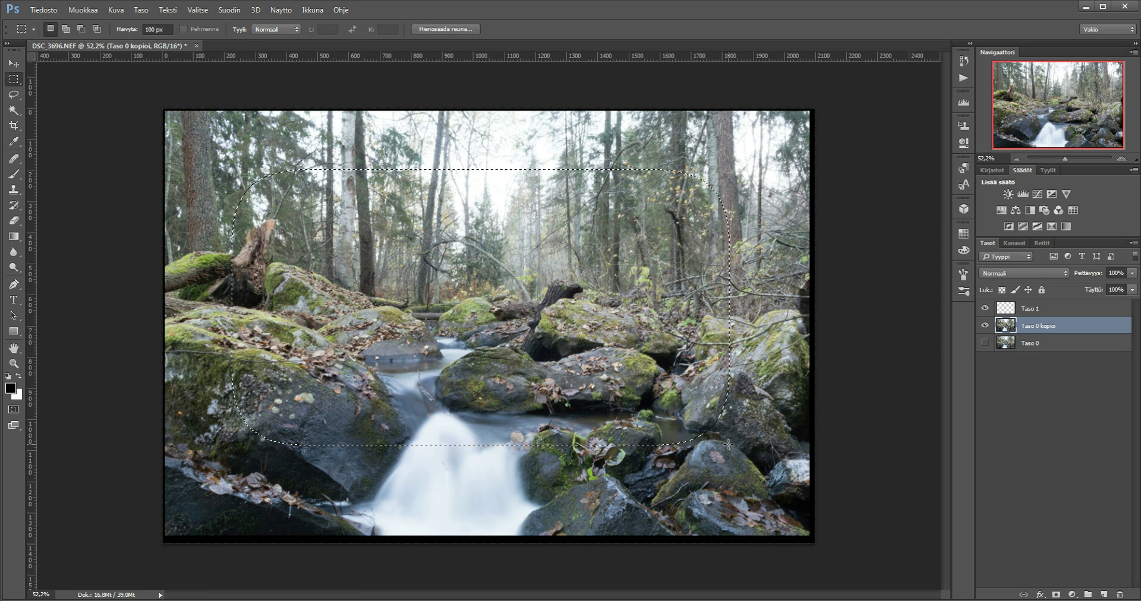
left_click(13, 174)
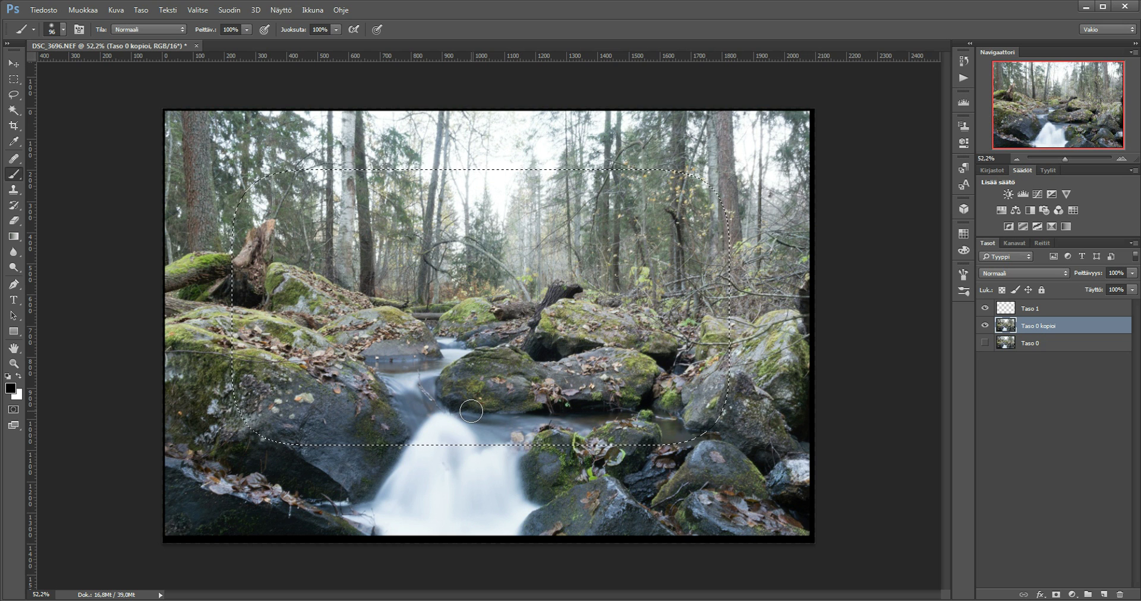
mouse_move(314, 385)
left_mouse_down()
mouse_move(190, 297)
mouse_move(387, 486)
left_mouse_up()
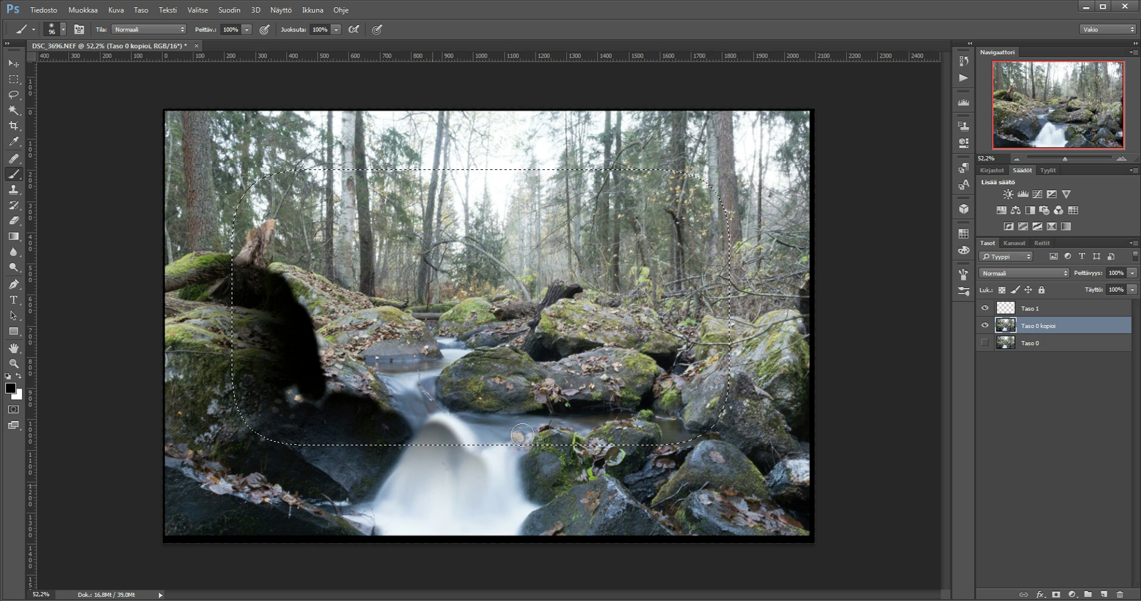
left_click_drag(388, 486, 660, 466)
left_click(14, 79)
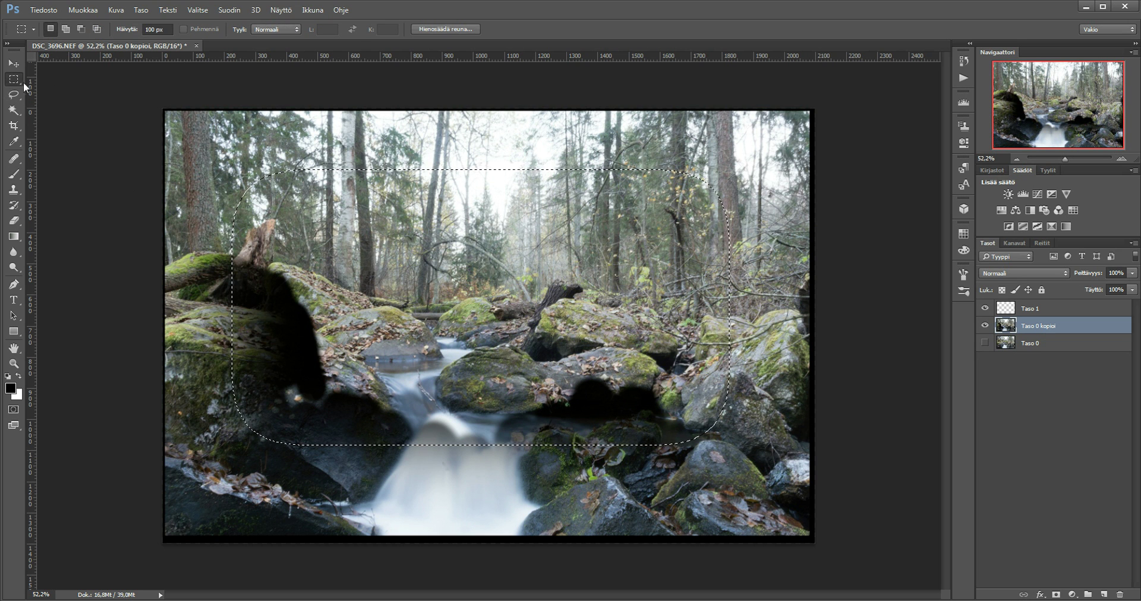
left_click(157, 30)
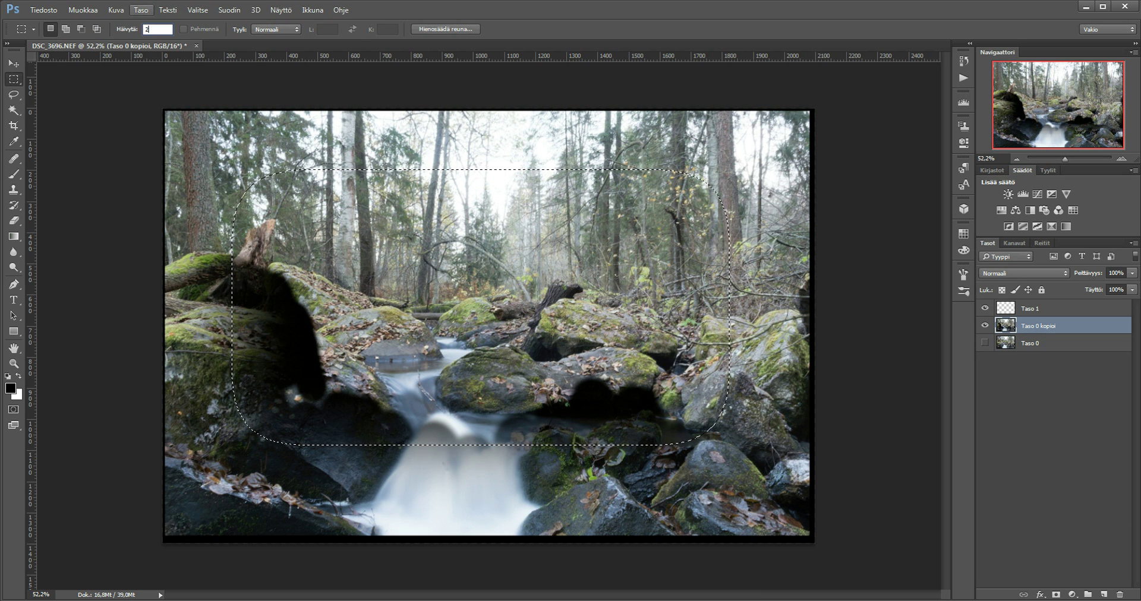
type("0")
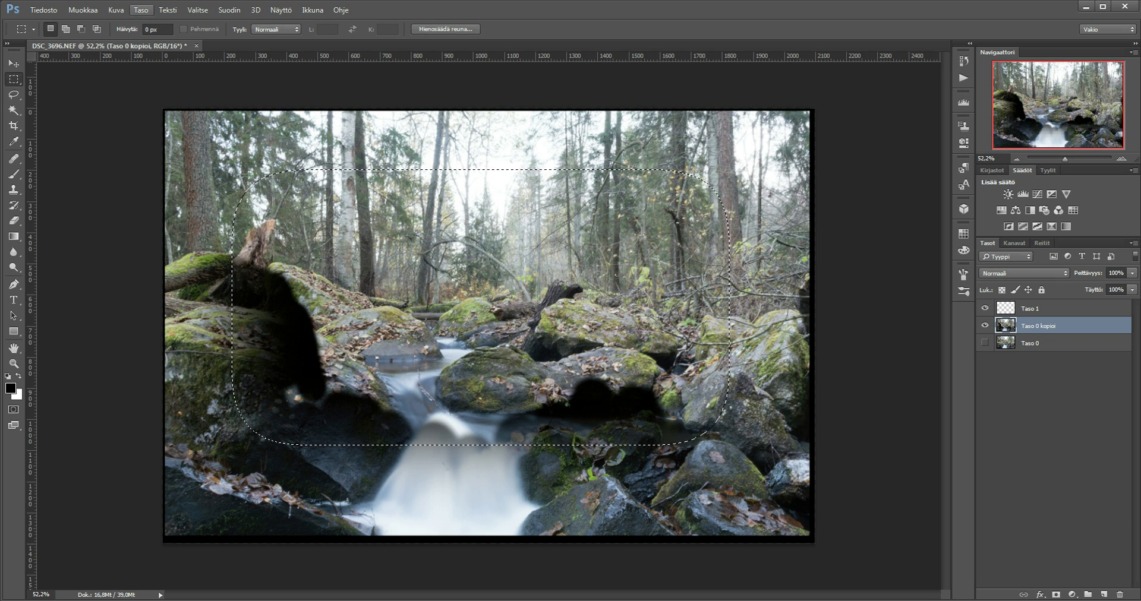
mouse_move(447, 171)
left_mouse_down()
mouse_move(469, 306)
mouse_move(445, 181)
left_mouse_up()
left_click_drag(220, 142, 642, 254)
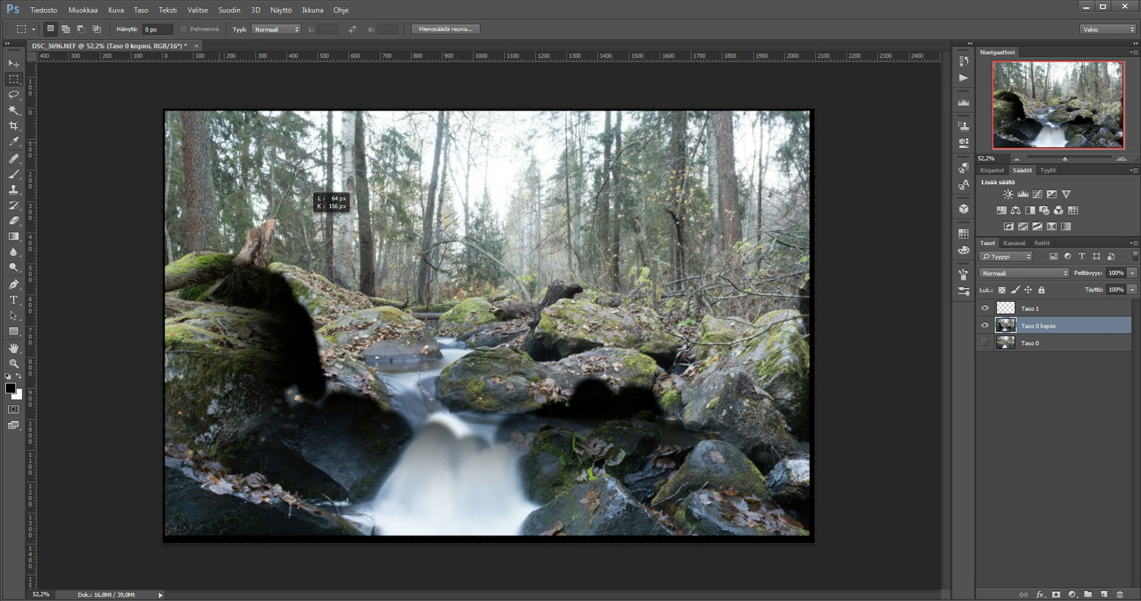
left_click(14, 174)
left_click_drag(304, 229, 594, 232)
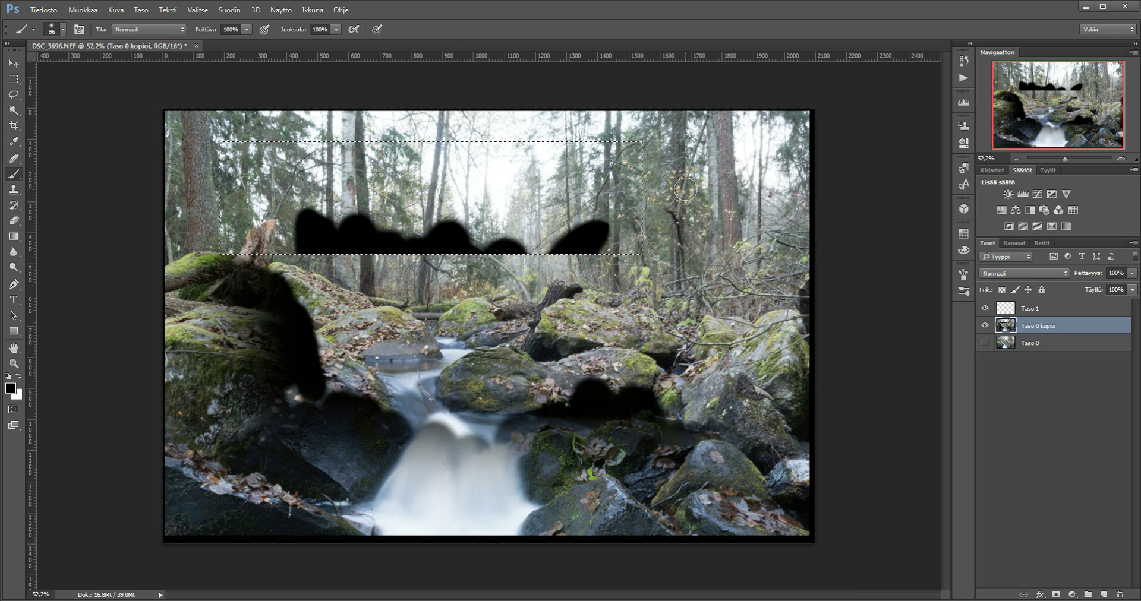
key("ctrl+alt+z")
key("ctrl+alt+z")
key("ctrl+alt+z")
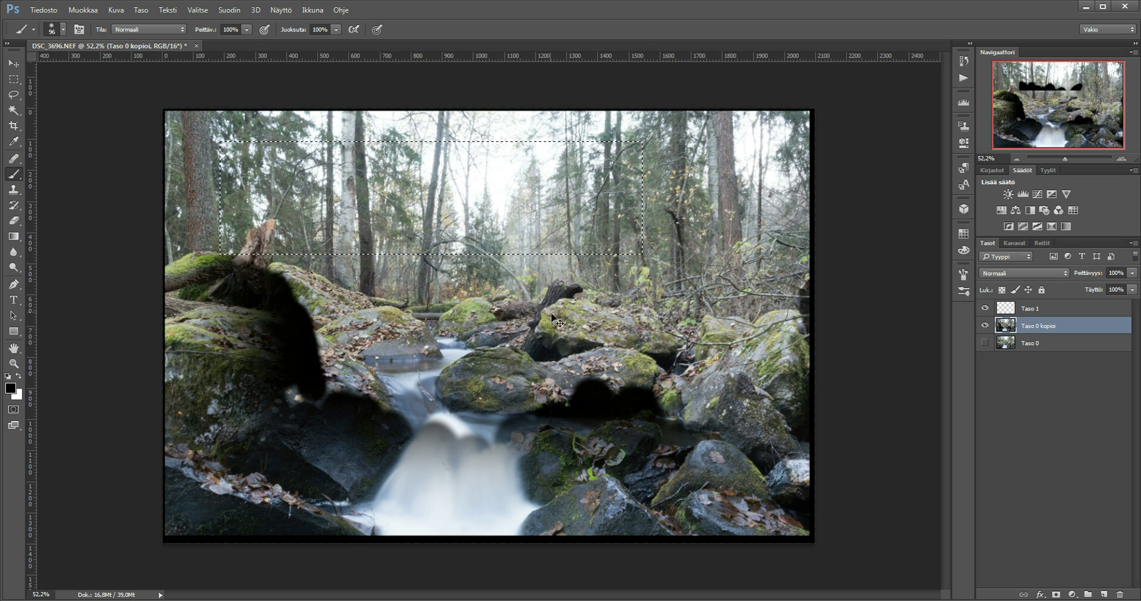
key("ctrl+alt+z")
key("ctrl+alt+z")
key("ctrl+alt+z")
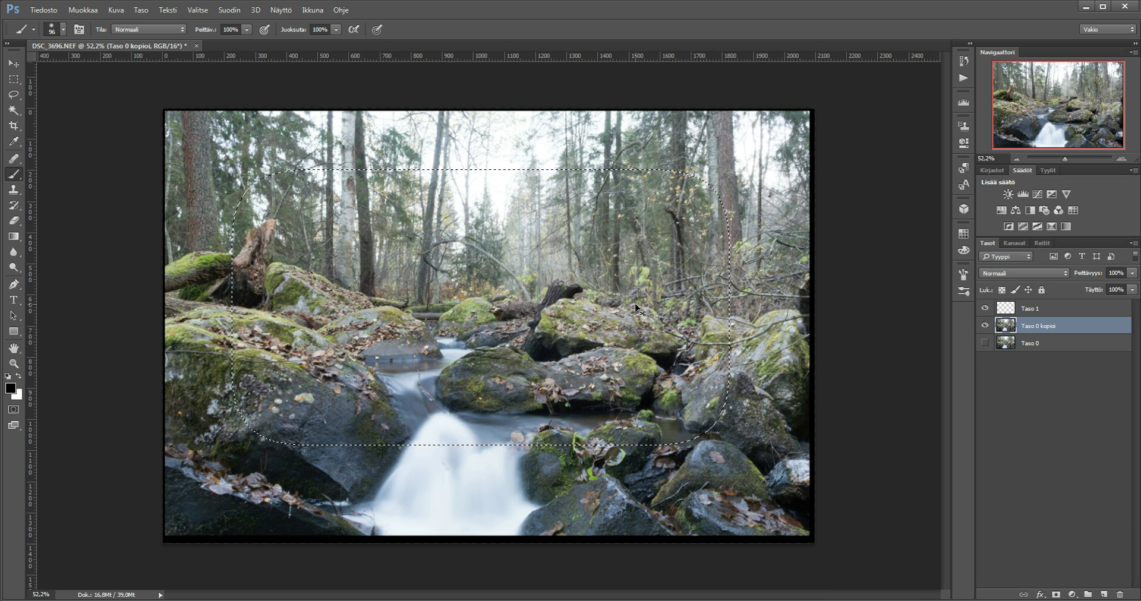
left_click(15, 81)
- Deselect everything and look at the marquee tool's other shape variants
key("ctrl+d")
right_click(13, 80)
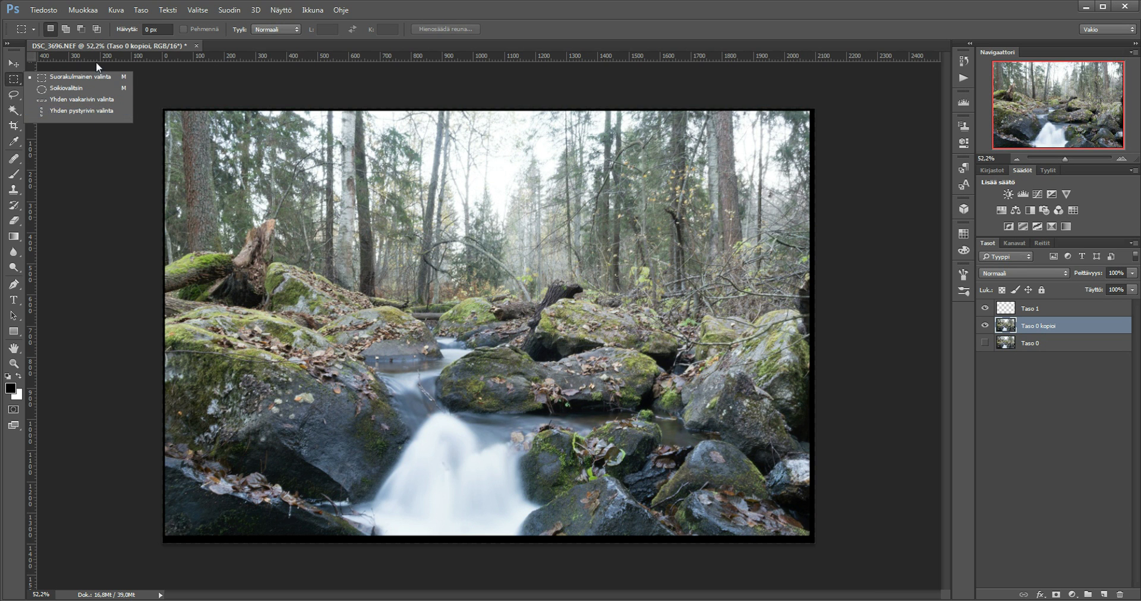
left_click(88, 81)
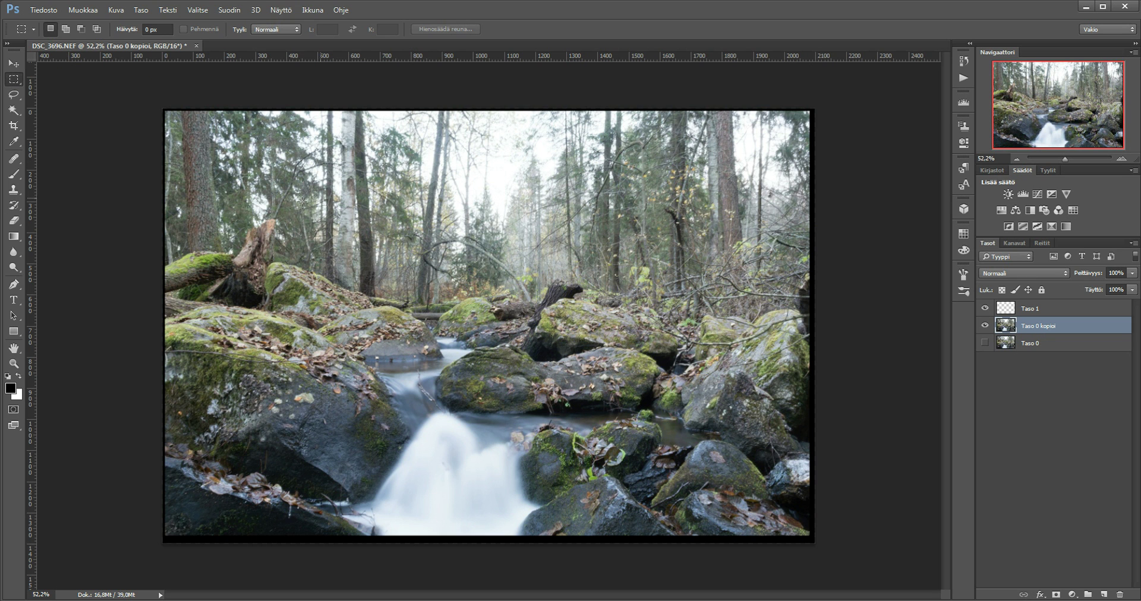
- Drag a rectangular selection over the rocks, then Shift-constrained square selections
mouse_move(291, 239)
left_mouse_down()
mouse_move(452, 370)
mouse_move(500, 386)
left_mouse_up()
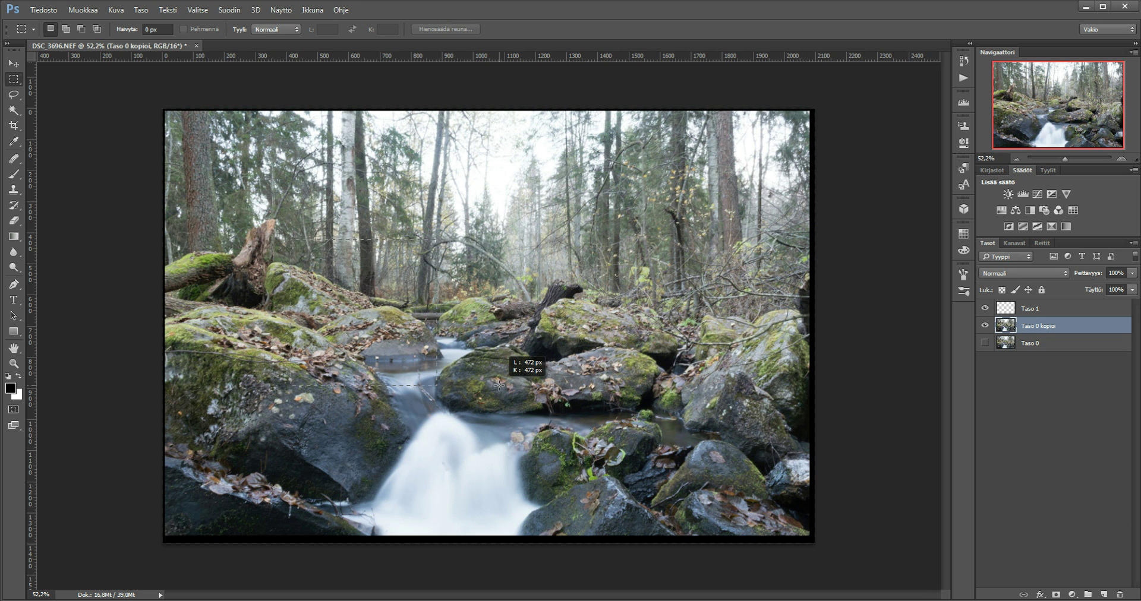
left_click_drag(499, 387, 562, 400)
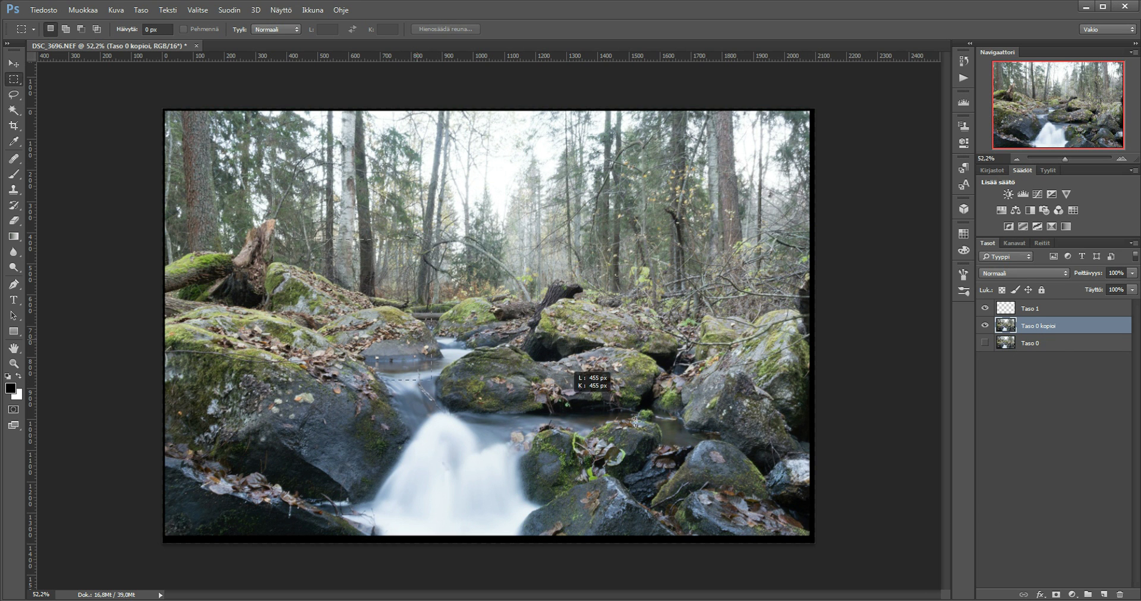
mouse_move(561, 400)
left_mouse_down()
mouse_move(600, 392)
mouse_move(475, 355)
mouse_move(429, 314)
mouse_move(316, 256)
mouse_move(552, 337)
mouse_move(396, 273)
mouse_move(484, 323)
mouse_move(346, 246)
mouse_move(374, 296)
mouse_move(413, 317)
left_mouse_up()
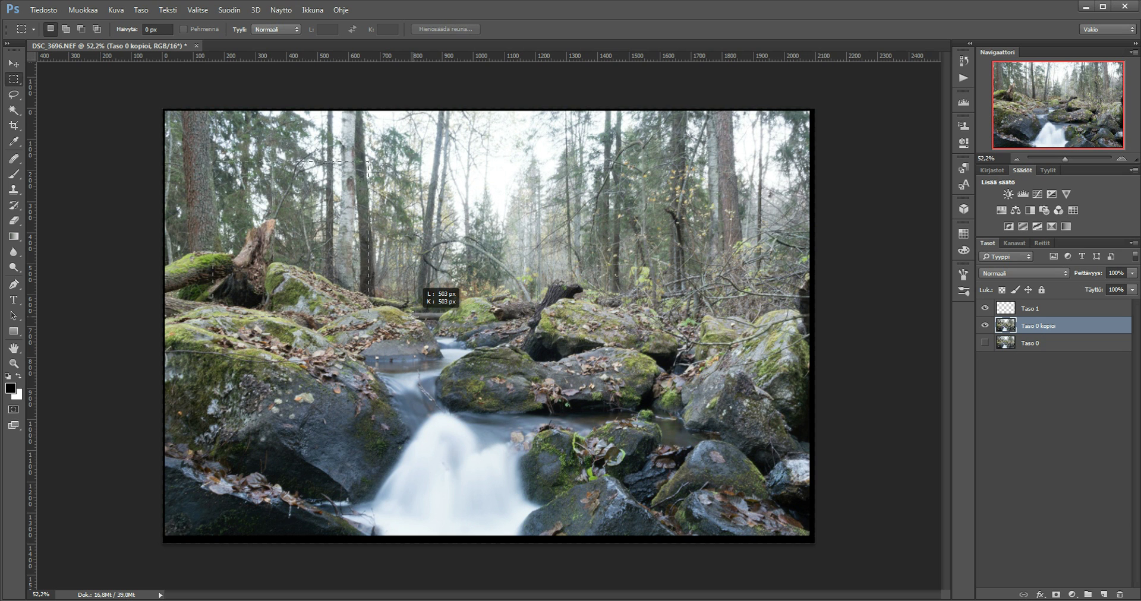
mouse_move(412, 316)
left_mouse_down()
mouse_move(261, 292)
mouse_move(321, 288)
mouse_move(410, 234)
mouse_move(332, 244)
mouse_move(302, 261)
mouse_move(345, 266)
mouse_move(380, 321)
mouse_move(369, 337)
mouse_move(439, 265)
mouse_move(313, 256)
mouse_move(299, 277)
left_mouse_up()
right_click(13, 80)
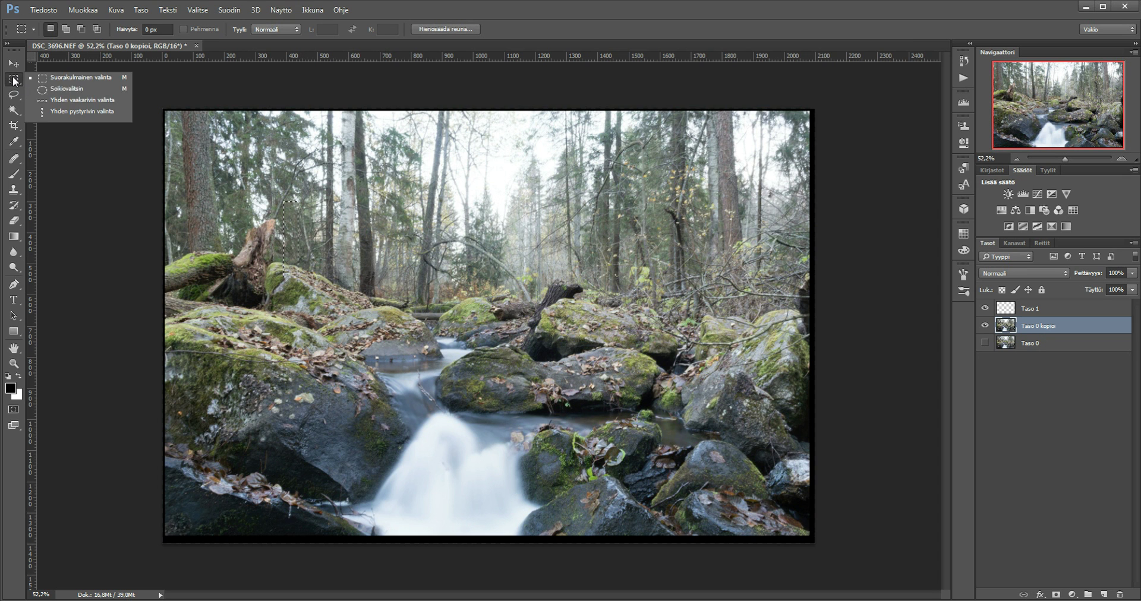
- Draw an oval selection and try a black fill, cancelling the Fill dialog
left_click(39, 90)
mouse_move(468, 285)
left_mouse_down()
mouse_move(588, 238)
mouse_move(699, 175)
left_mouse_up()
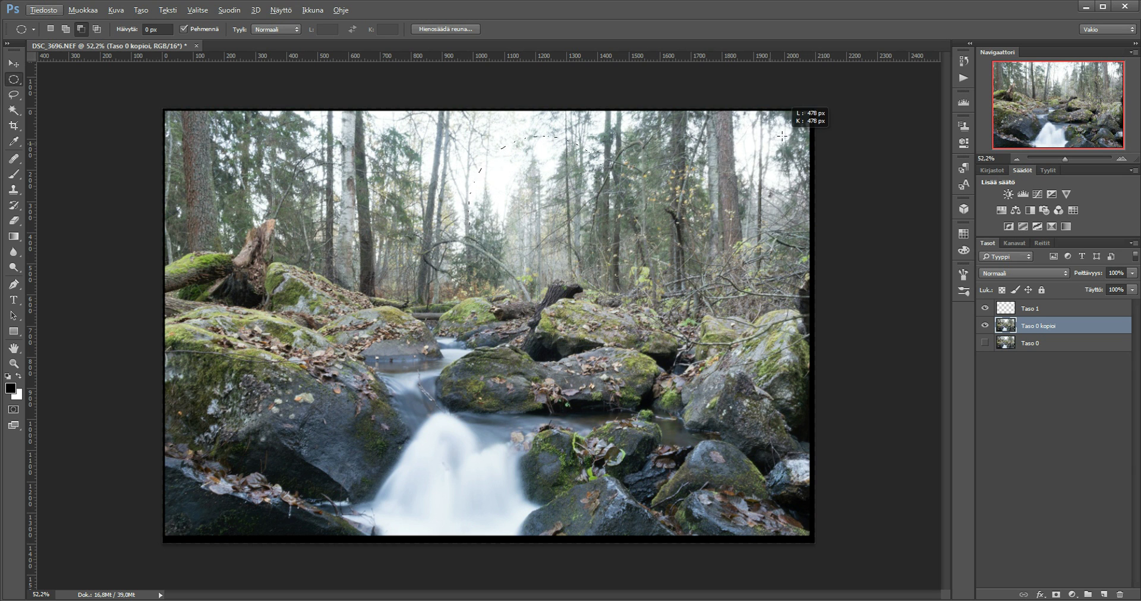
left_click_drag(699, 174, 727, 222)
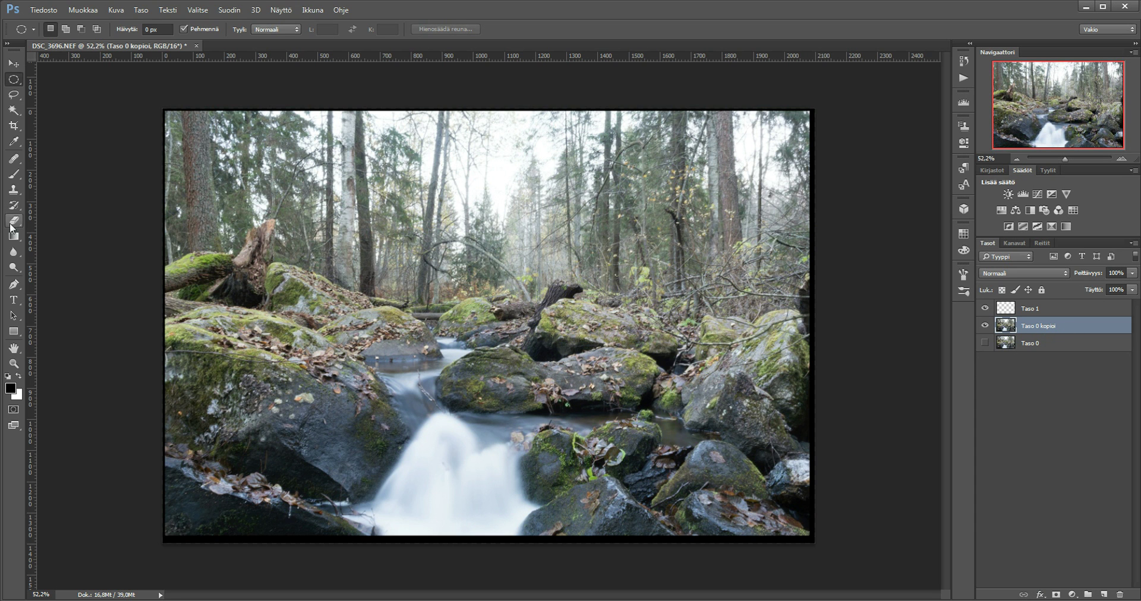
key("shift+F5")
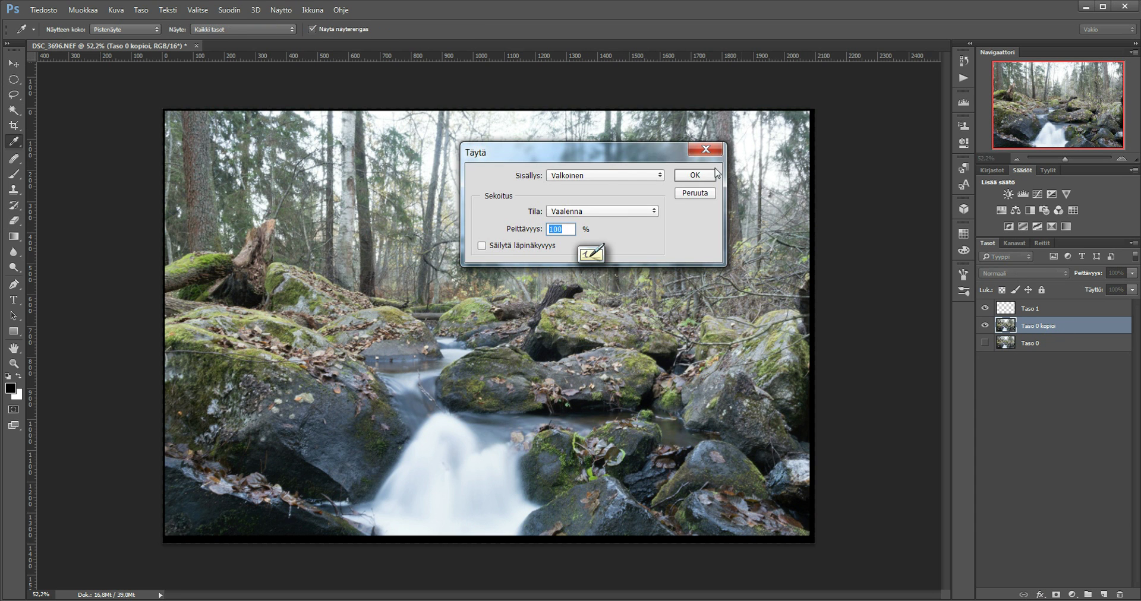
left_click(603, 174)
left_click(600, 252)
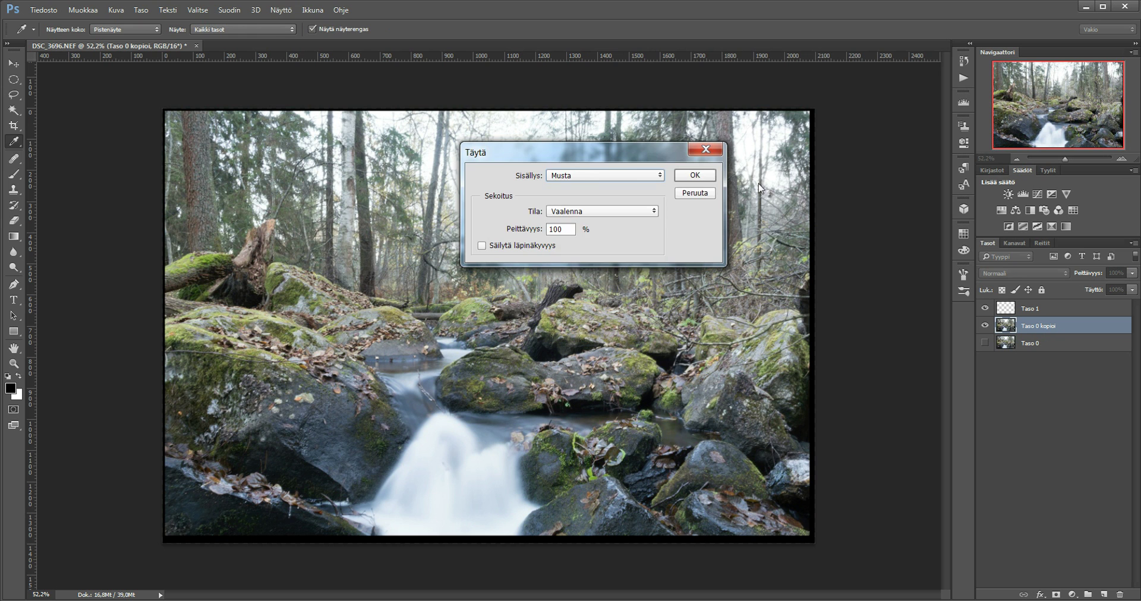
left_click(701, 194)
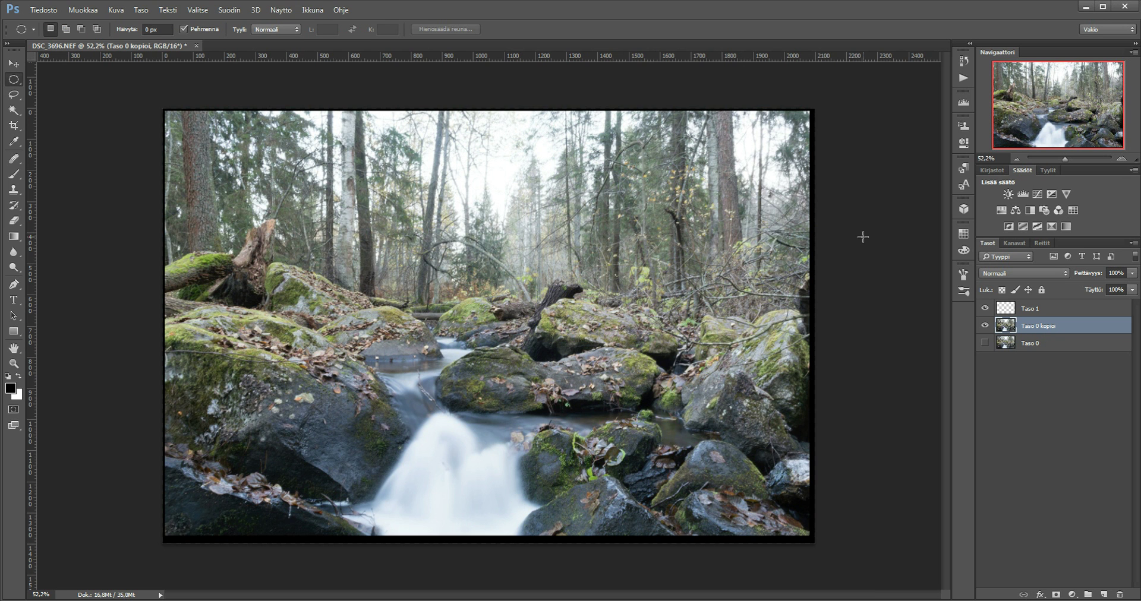
- Fill layer Taso 1 with black using Normal blending mode
left_click(1050, 312)
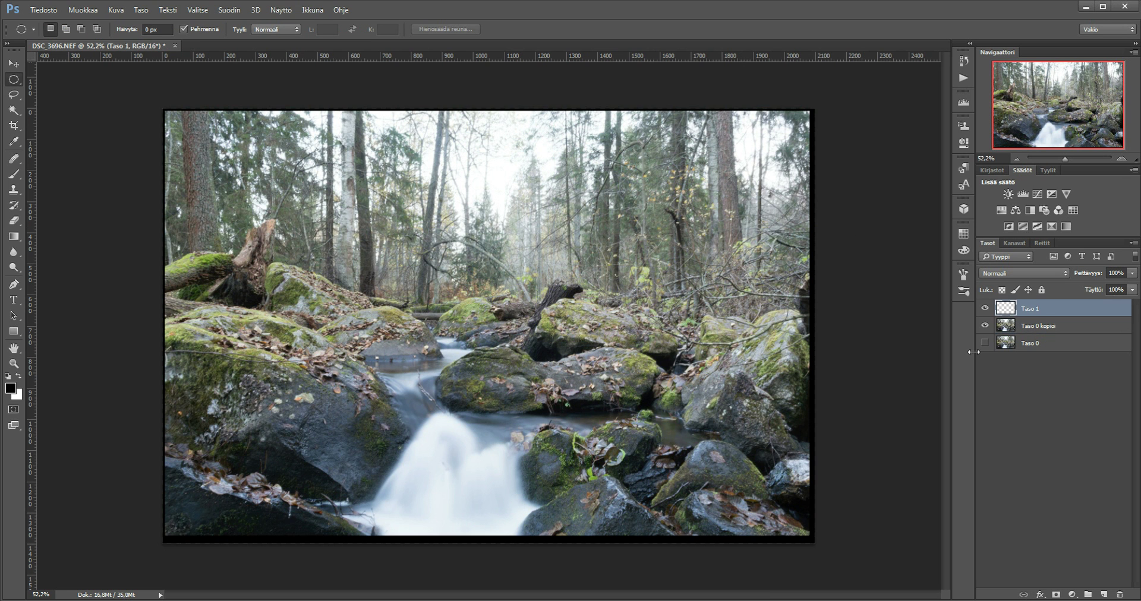
key("shift+F5")
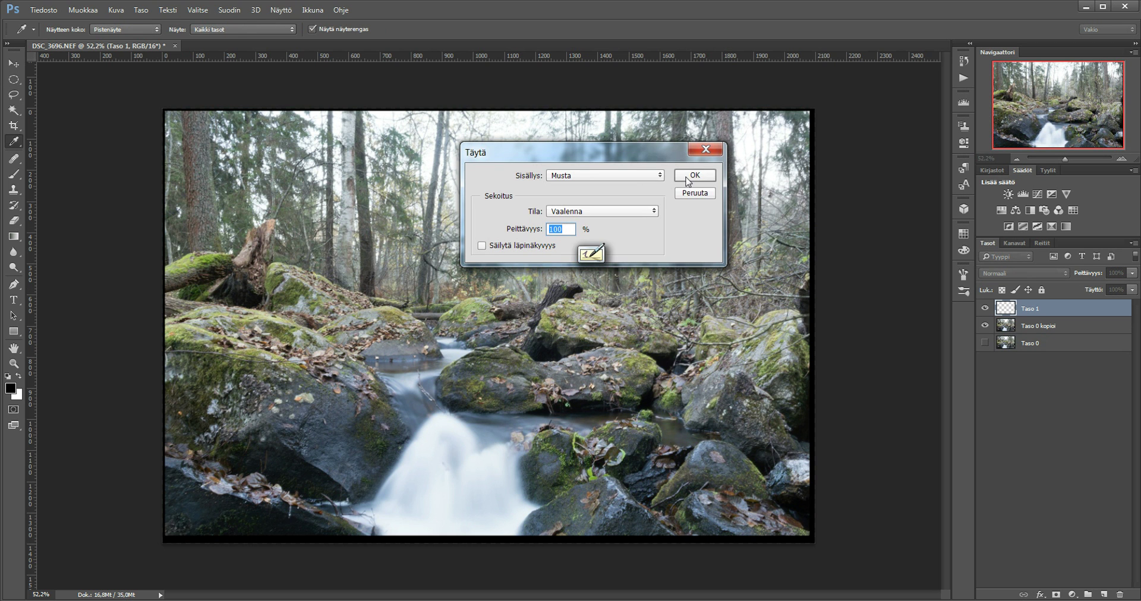
left_click(615, 212)
left_click(615, 223)
left_click(696, 176)
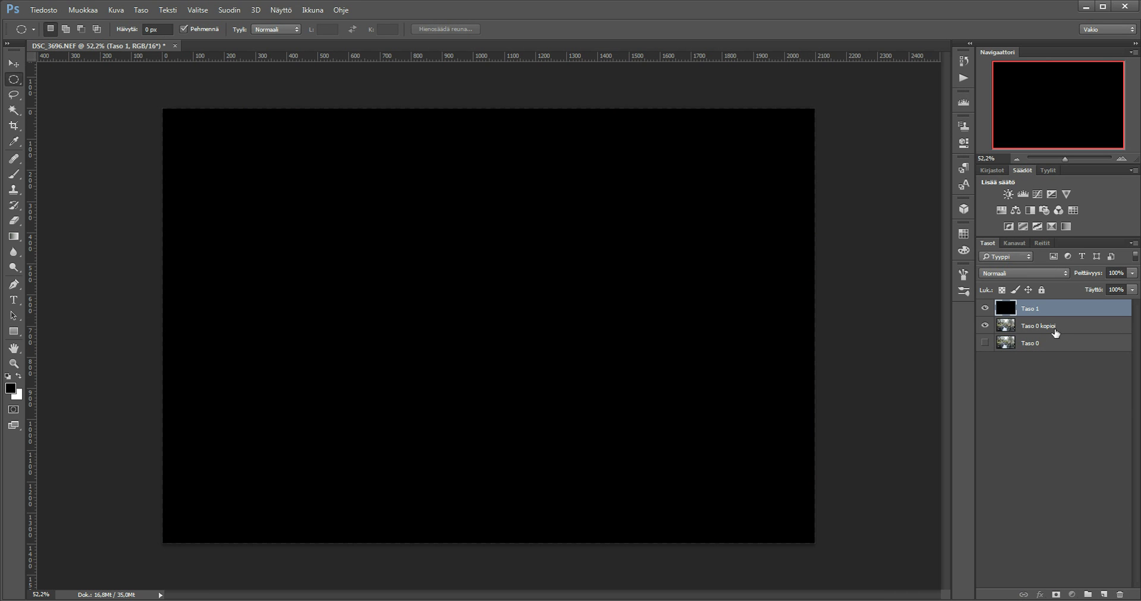
- Delete the Taso 0 kopioi layer
left_click(1055, 333)
key("Delete")
left_click(1046, 313)
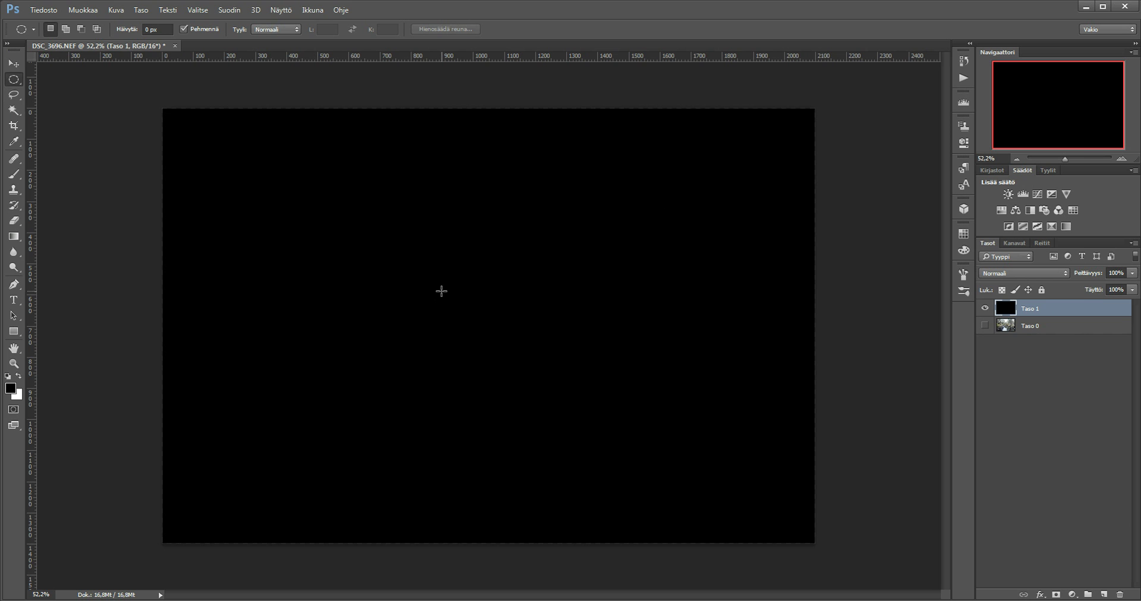
- Draw circular selections, switch to layer Taso 0, and move a new circle up toward the top right
left_click_drag(441, 291, 553, 402)
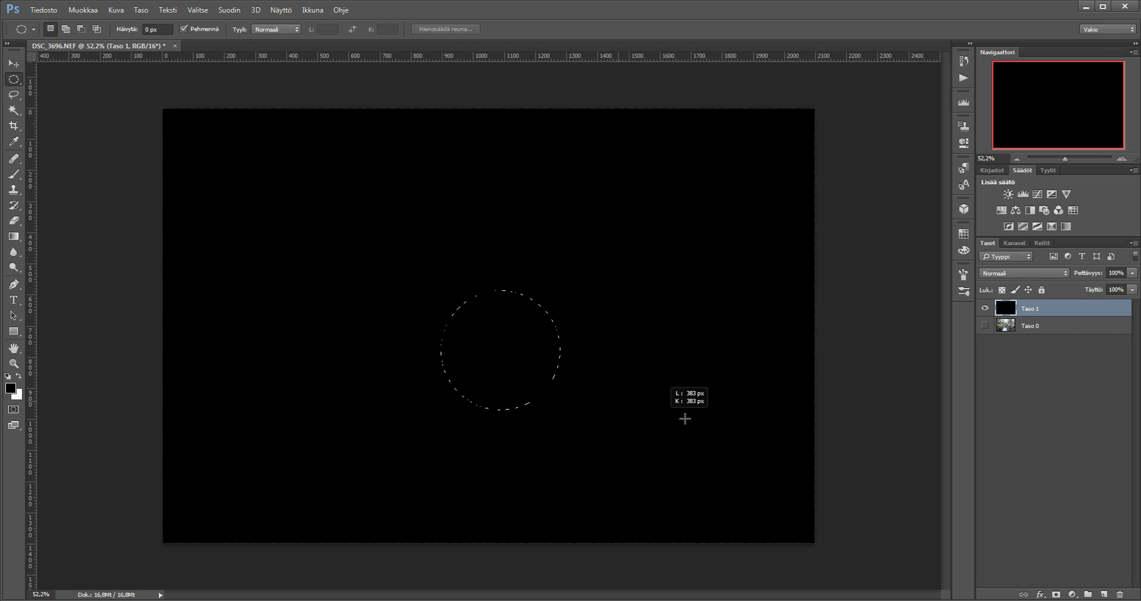
mouse_move(661, 417)
left_mouse_down()
mouse_move(640, 351)
mouse_move(514, 295)
mouse_move(806, 397)
mouse_move(529, 298)
mouse_move(627, 342)
mouse_move(815, 375)
mouse_move(1097, 477)
mouse_move(865, 423)
mouse_move(493, 291)
left_mouse_up()
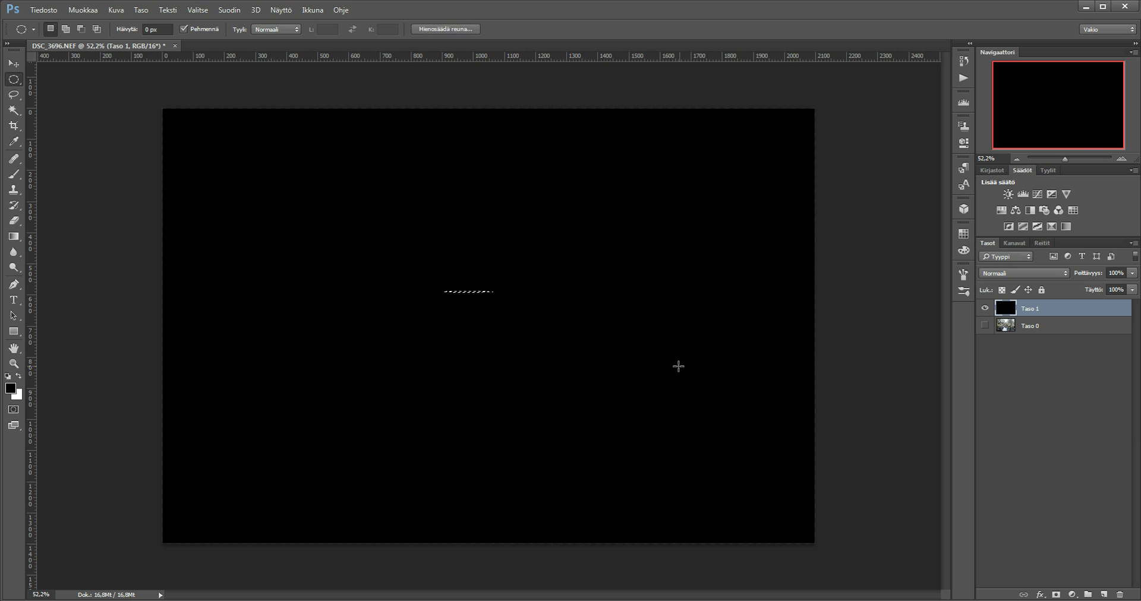
key("alt+bracketleft")
mouse_move(405, 245)
left_mouse_down()
mouse_move(694, 423)
mouse_move(446, 440)
mouse_move(438, 345)
mouse_move(389, 229)
mouse_move(436, 371)
mouse_move(666, 452)
mouse_move(693, 487)
mouse_move(561, 385)
mouse_move(731, 359)
mouse_move(689, 329)
mouse_move(561, 357)
mouse_move(608, 403)
mouse_move(607, 443)
mouse_move(481, 430)
mouse_move(451, 382)
mouse_move(451, 354)
mouse_move(822, 463)
mouse_move(489, 344)
mouse_move(496, 302)
mouse_move(528, 443)
mouse_move(606, 416)
mouse_move(514, 441)
mouse_move(502, 396)
mouse_move(437, 379)
mouse_move(487, 339)
mouse_move(481, 328)
mouse_move(438, 350)
left_mouse_up()
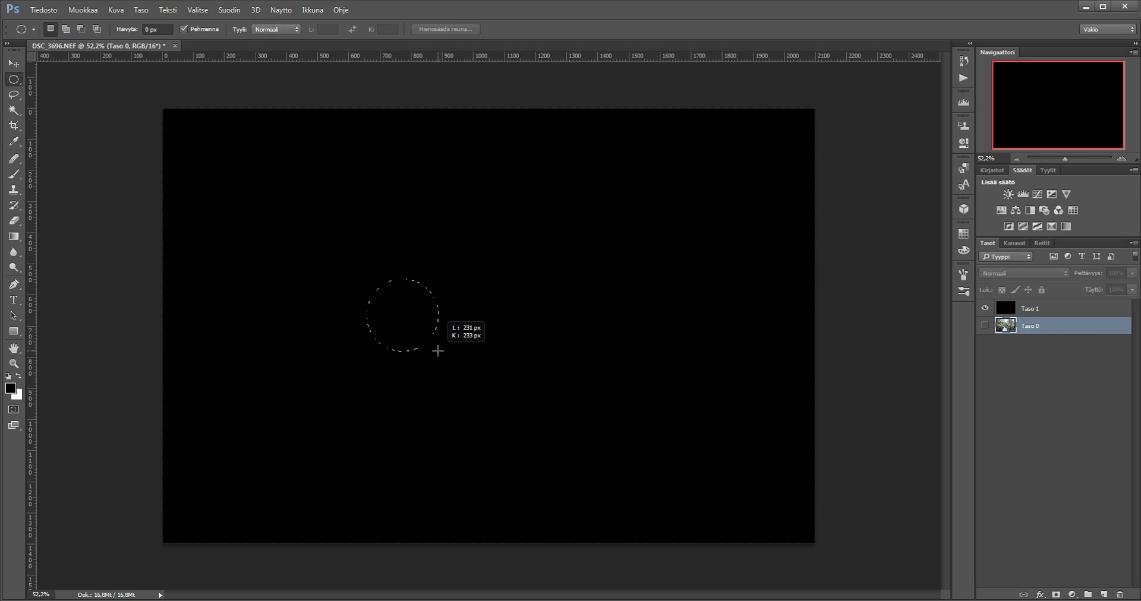
mouse_move(437, 351)
left_mouse_down()
mouse_move(482, 382)
mouse_move(671, 392)
mouse_move(578, 205)
mouse_move(412, 212)
mouse_move(279, 265)
mouse_move(304, 247)
mouse_move(446, 373)
mouse_move(747, 394)
mouse_move(627, 284)
mouse_move(581, 268)
mouse_move(573, 247)
mouse_move(601, 188)
mouse_move(590, 169)
left_mouse_up()
- Zoom in to 100% around the upper middle of the canvas
key("z")
left_click(690, 273)
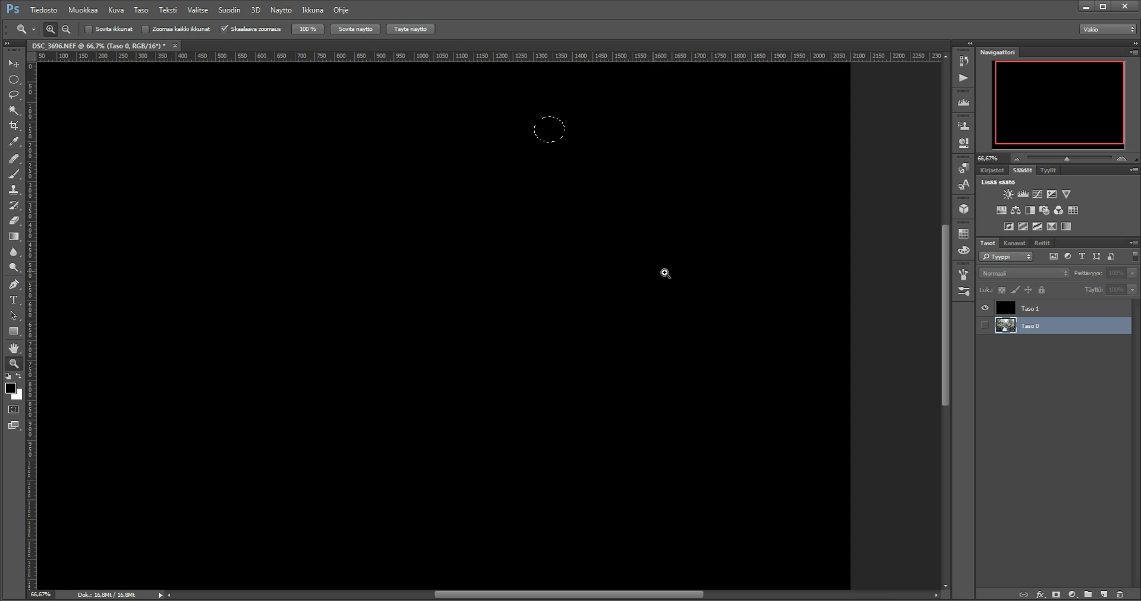
left_click(573, 201)
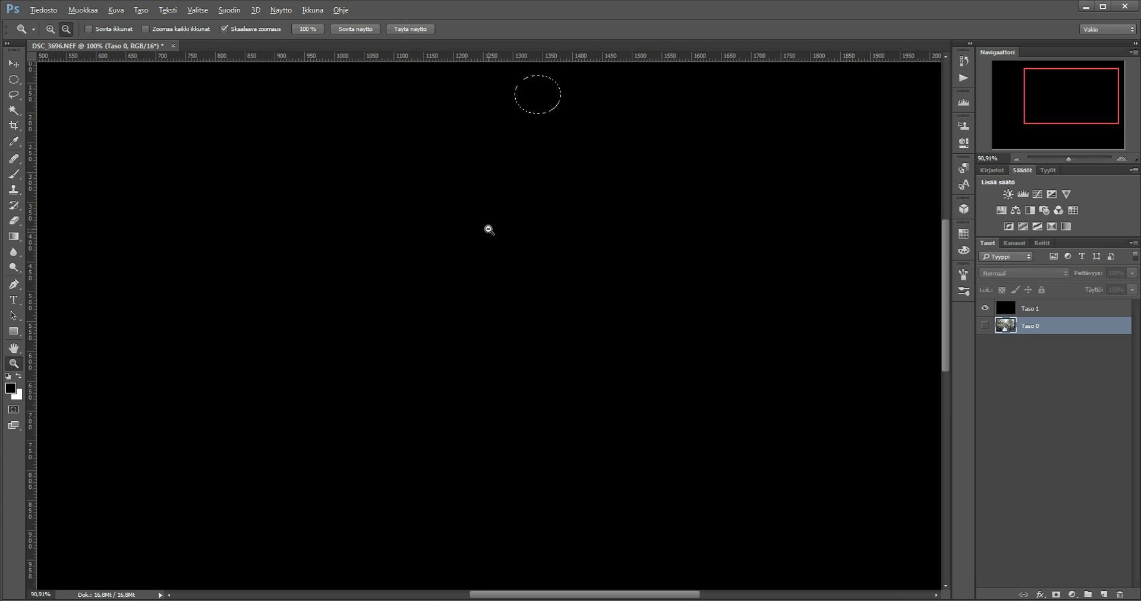
left_click_drag(486, 229, 446, 231)
left_click_drag(597, 95, 634, 102)
- Draw a flat oval about 34 px tall, reposition it while drawing, then deselect and fit the canvas
left_click(13, 83)
left_click_drag(357, 161, 451, 199)
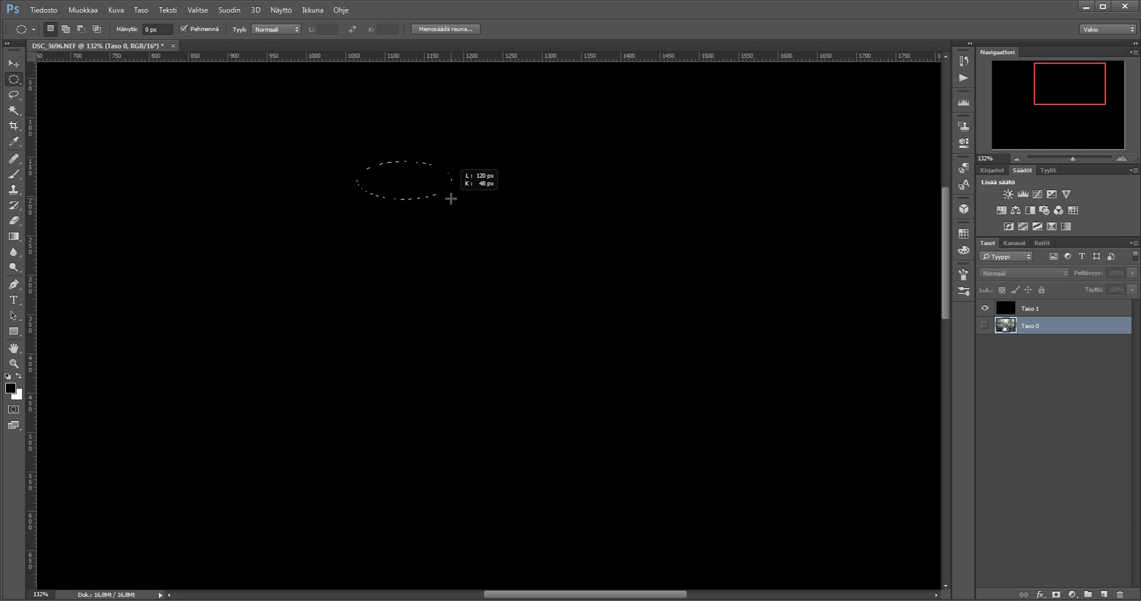
mouse_move(451, 199)
left_mouse_down()
mouse_move(452, 188)
mouse_move(397, 168)
mouse_move(453, 202)
left_mouse_up()
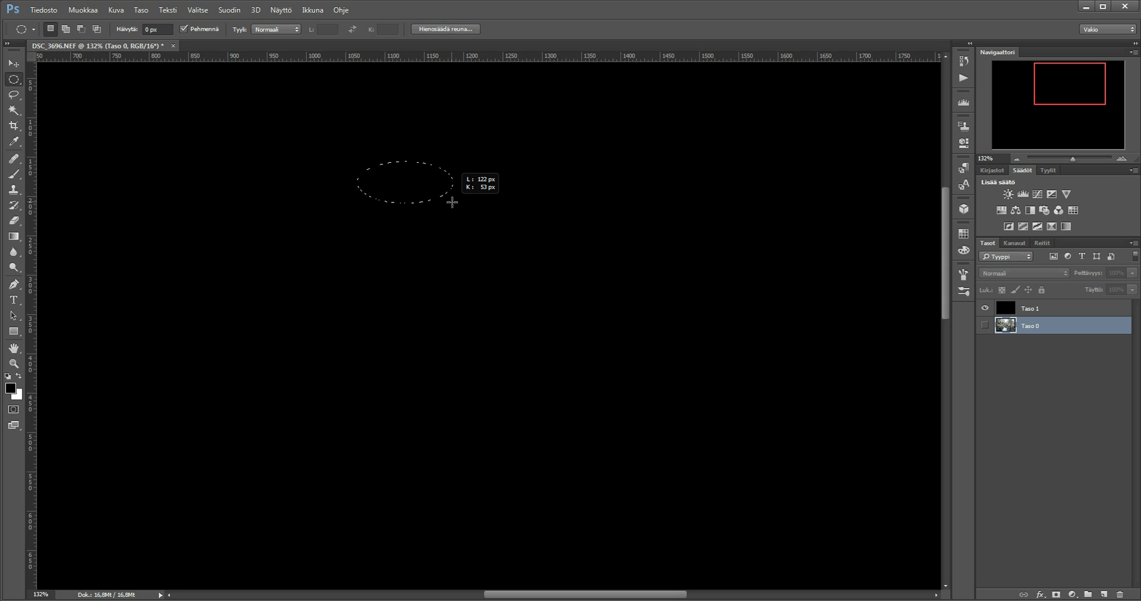
key("space")
mouse_move(452, 203)
left_mouse_down()
mouse_move(485, 165)
mouse_move(466, 178)
mouse_move(473, 167)
mouse_move(415, 157)
left_mouse_up()
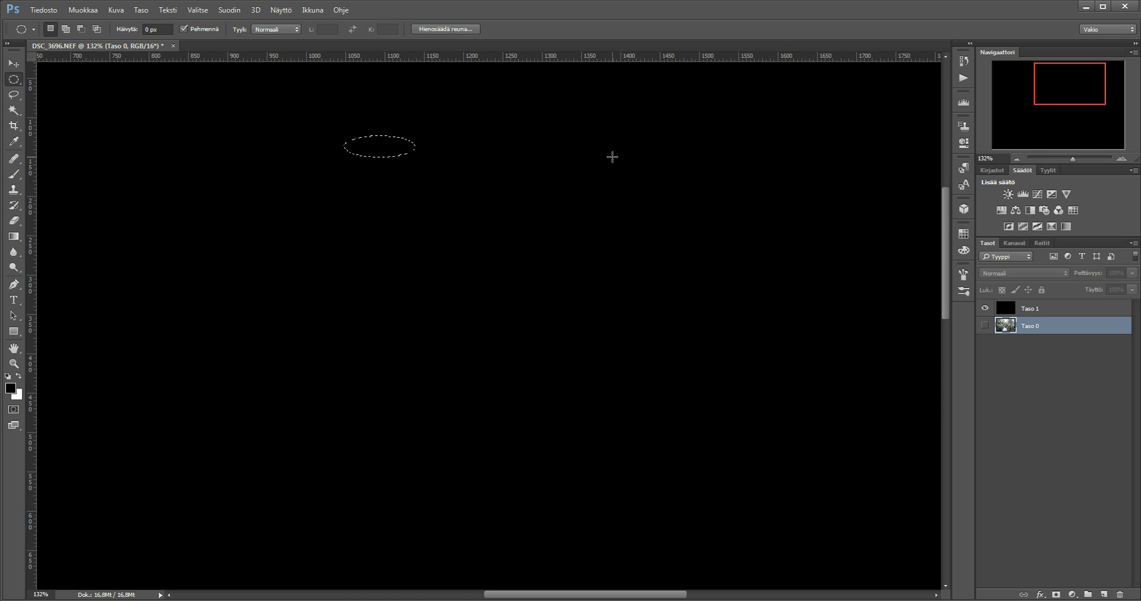
key("ctrl+0")
key("ctrl+d")
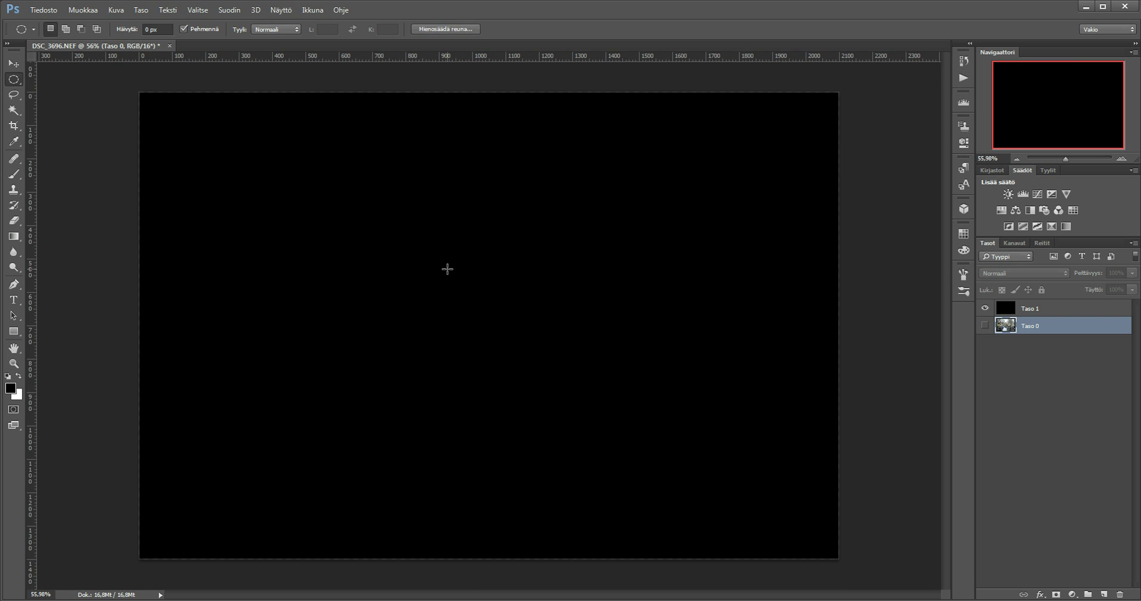
- Pick the plain Lasso, trace a freehand swan-shaped selection, then click to deselect it
left_click(12, 97)
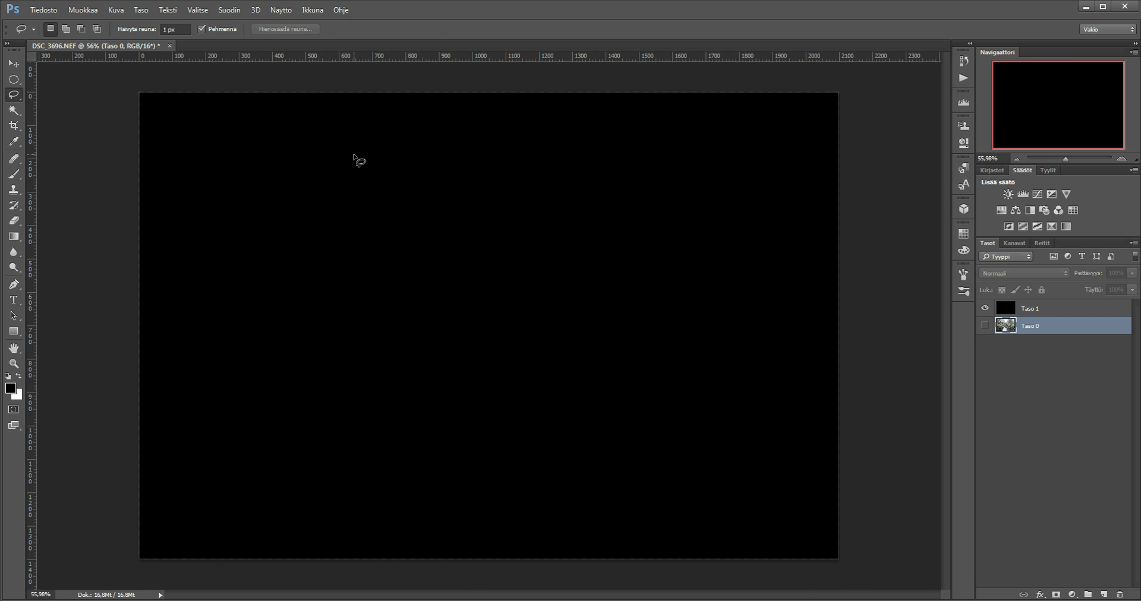
right_click(17, 101)
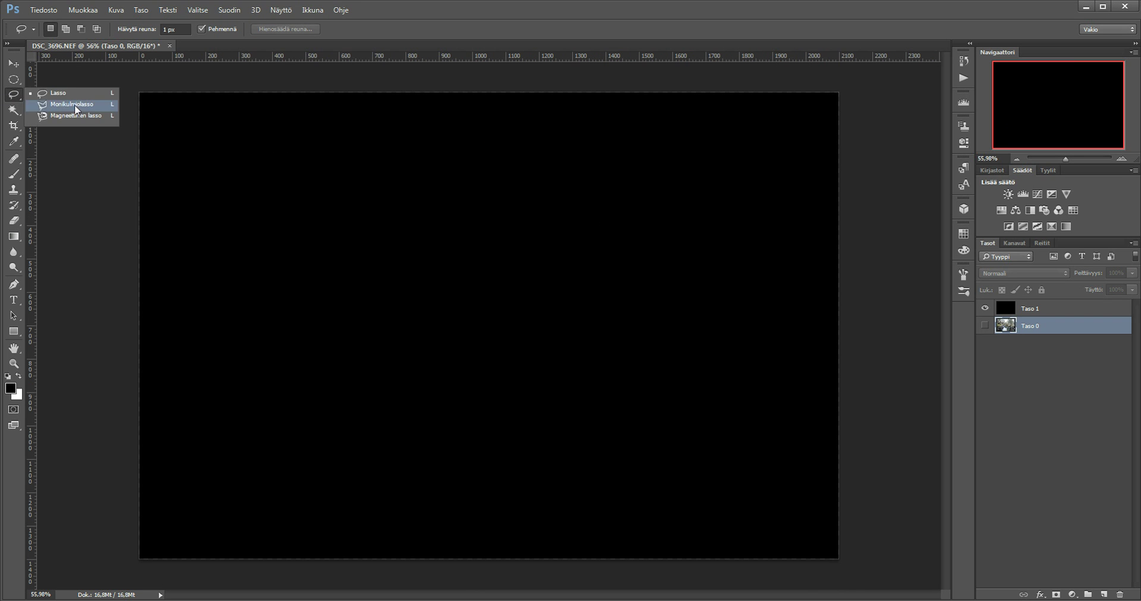
left_click(72, 94)
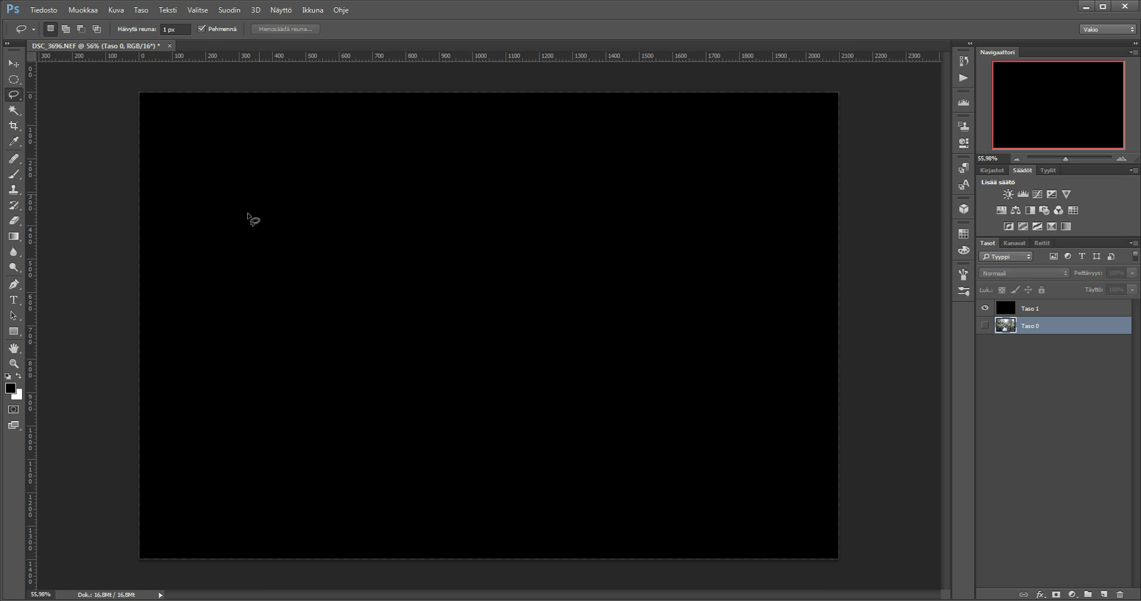
mouse_move(375, 376)
left_mouse_down()
mouse_move(649, 335)
mouse_move(687, 199)
mouse_move(558, 263)
mouse_move(402, 165)
left_mouse_up()
left_click_drag(279, 199, 282, 198)
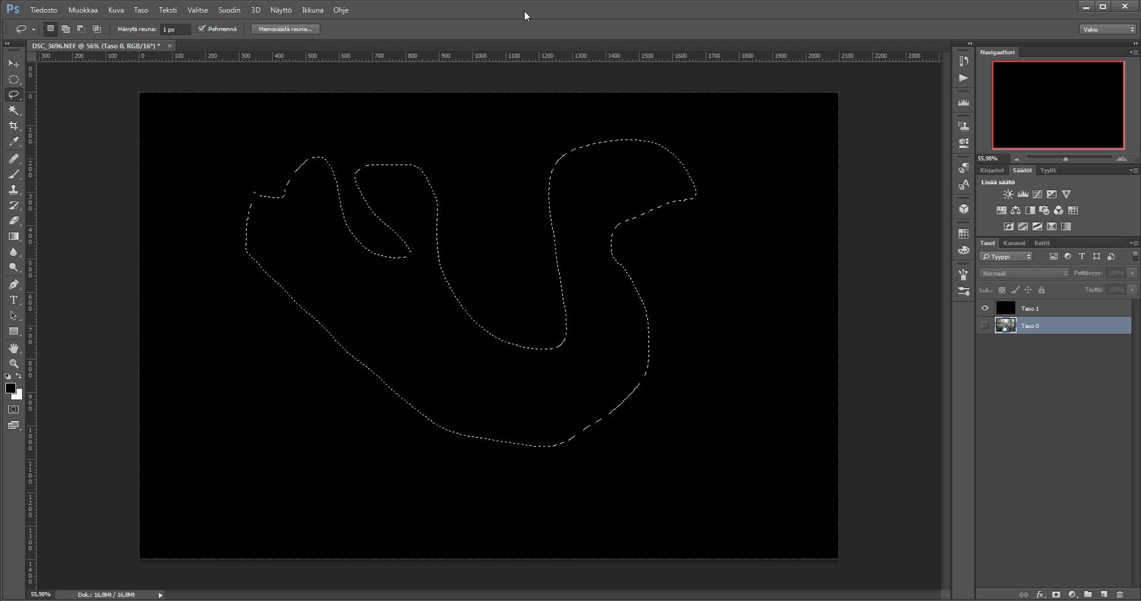
left_click(375, 199)
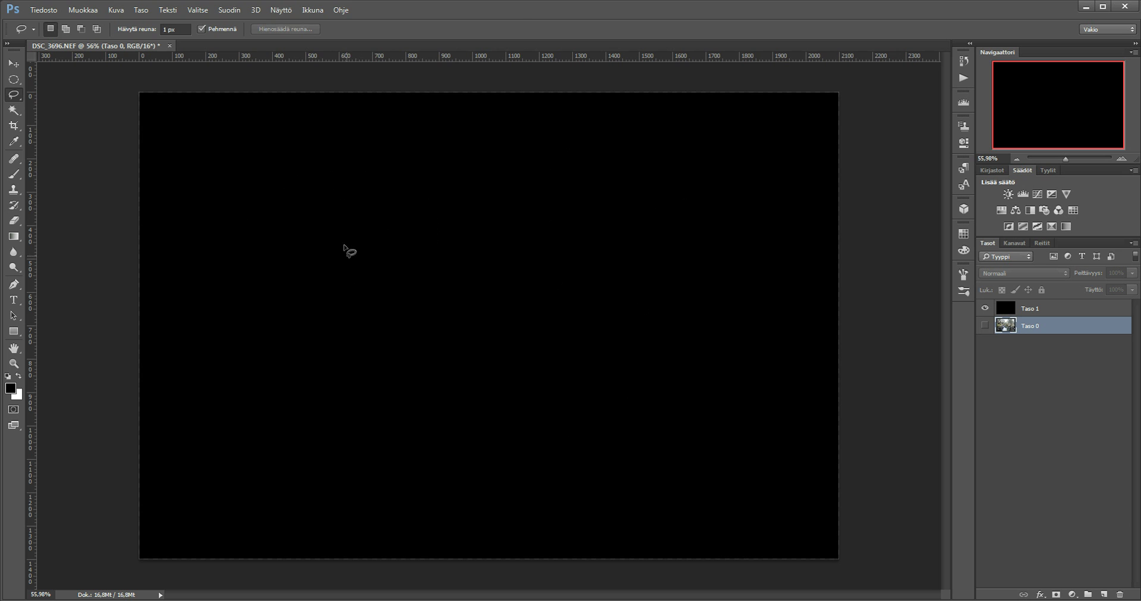
- Trace and clear another freehand selection, then switch to the Polygonal Lasso
left_click_drag(258, 255, 382, 158)
left_click(648, 190)
right_click(13, 98)
left_click(54, 107)
- Draw a many-cornered zigzag polygon selection across the canvas
left_click(531, 174)
left_click(681, 358)
left_click(482, 472)
left_click(404, 360)
left_click(511, 329)
left_click(426, 264)
left_click(336, 412)
left_click(344, 459)
left_click(449, 503)
left_click(662, 439)
left_click(733, 259)
left_click(631, 175)
left_click(493, 121)
left_click(280, 201)
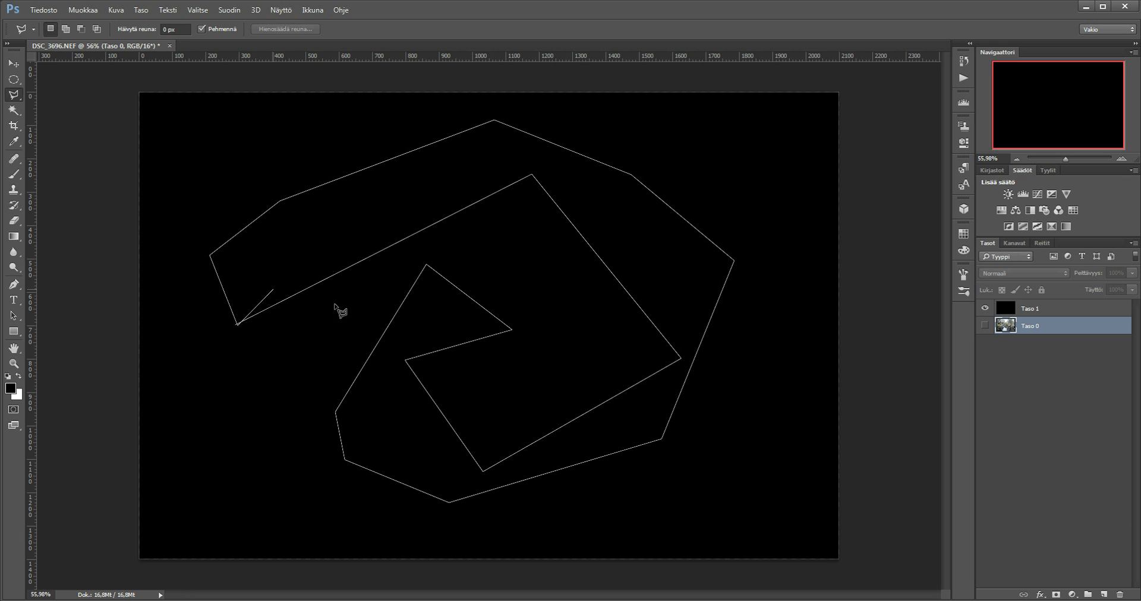
key("Return")
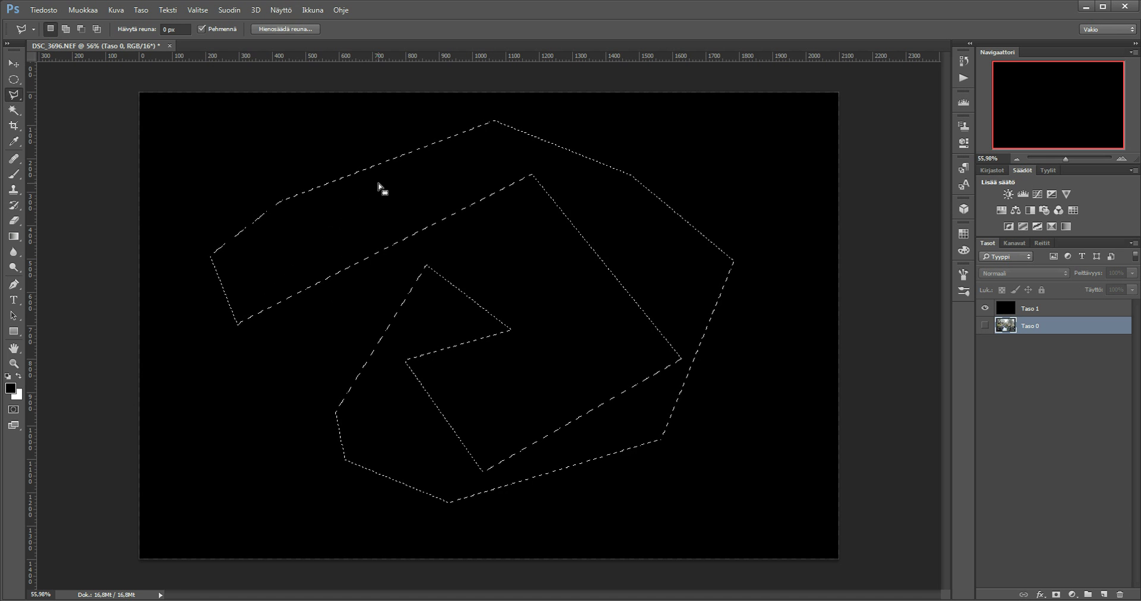
- Draw a triangular polygon selection, then deselect it
left_click(193, 124)
left_click(714, 121)
left_click(344, 479)
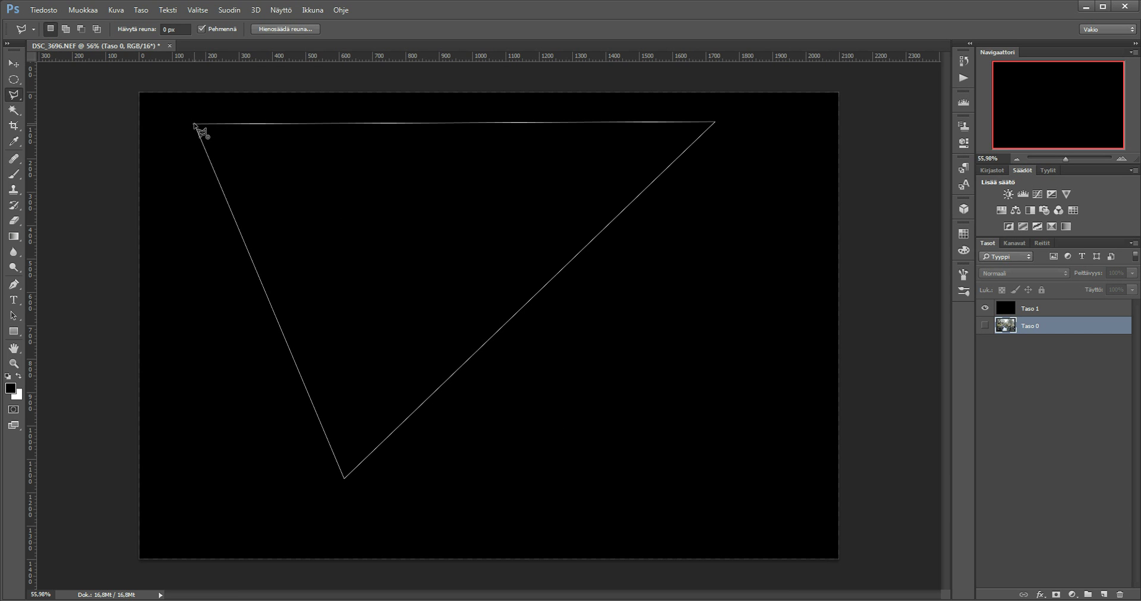
left_click(194, 124)
left_click(195, 125)
key("ctrl+d")
- Draw a tilted four-sided polygon selection, clear it, and choose the Elliptical Marquee
left_click(252, 294)
left_click(569, 156)
left_click(637, 364)
left_click(302, 490)
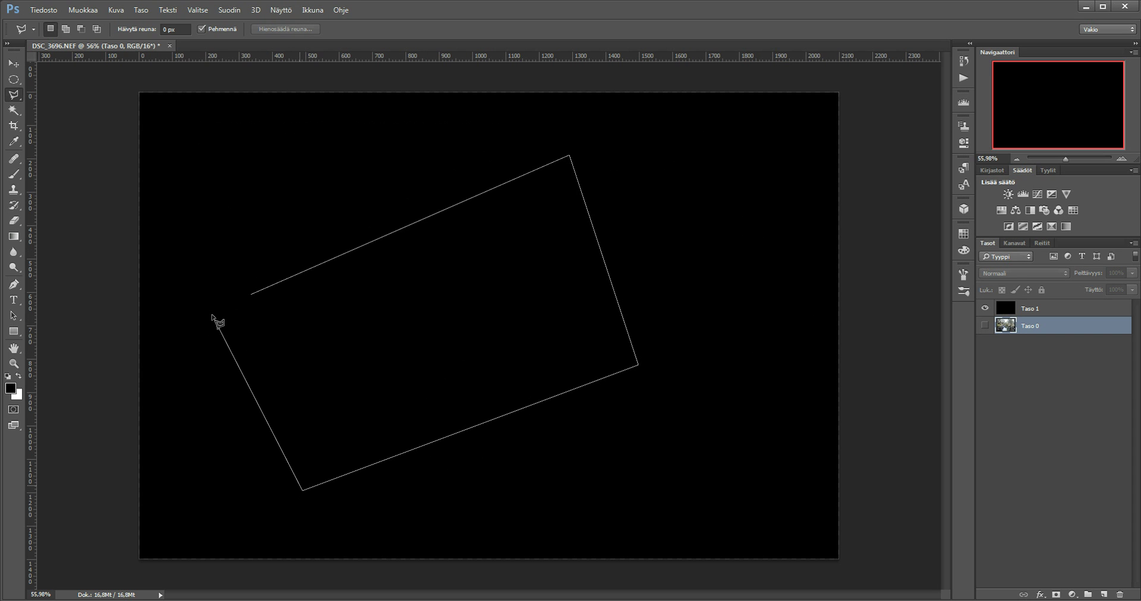
left_click(244, 303)
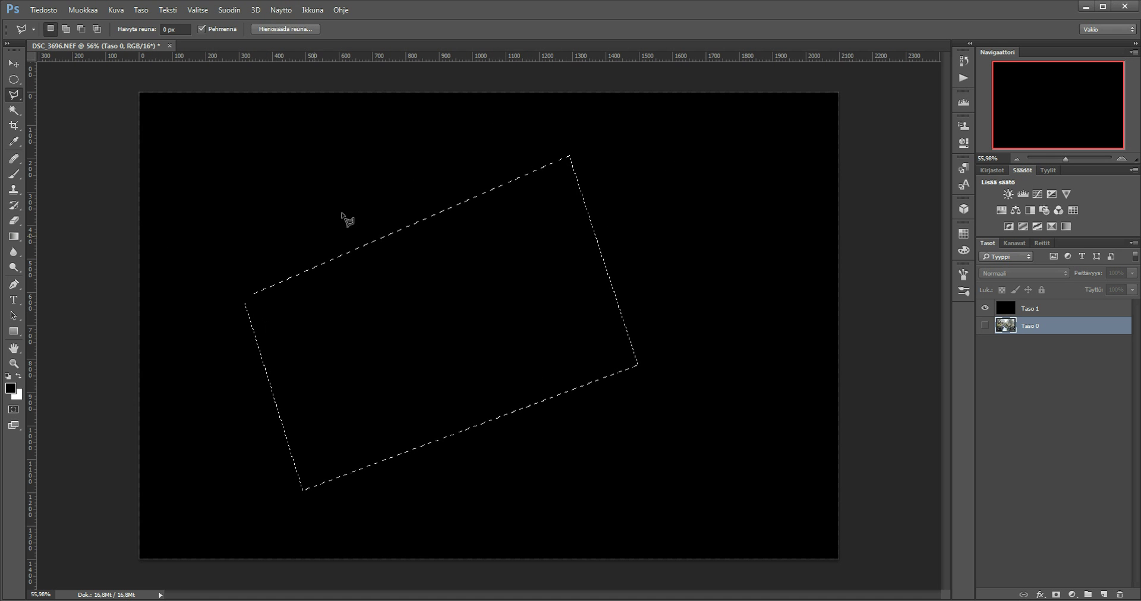
left_click(305, 235)
key("Escape")
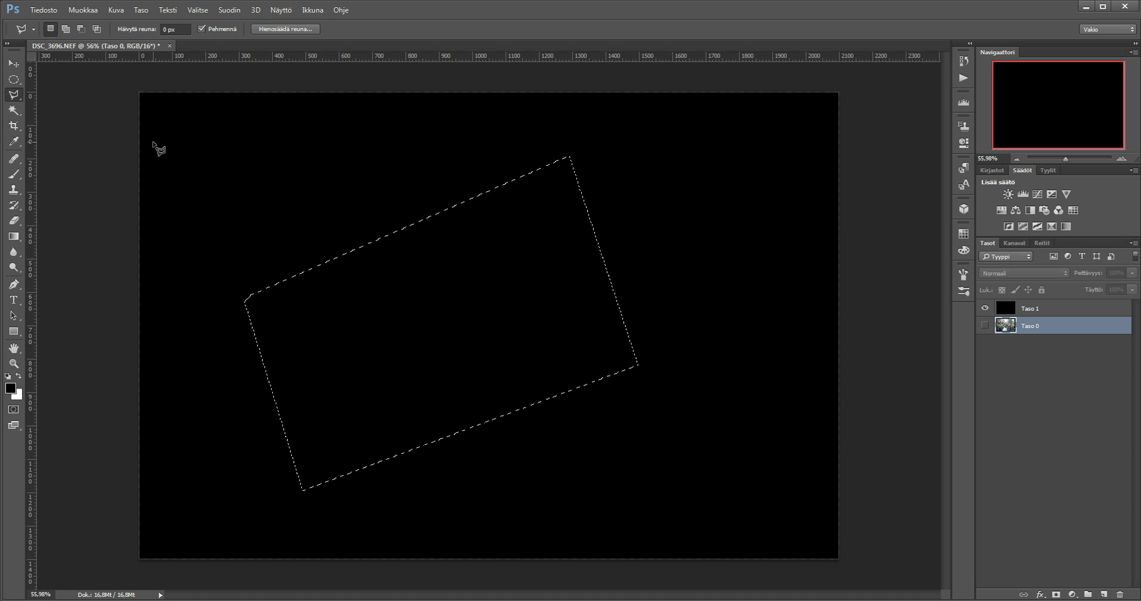
left_click(14, 79)
left_click(71, 109)
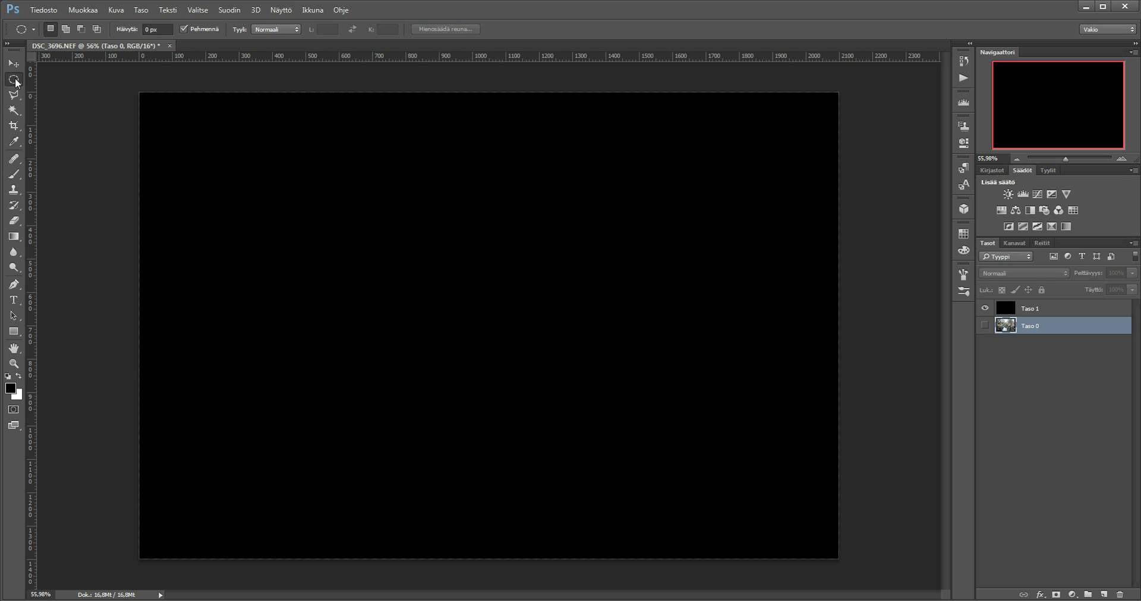
- Switch to the Magic Wand from the colour-based selection tools flyout
right_click(17, 83)
left_click(44, 80)
left_click(22, 112)
right_click(22, 112)
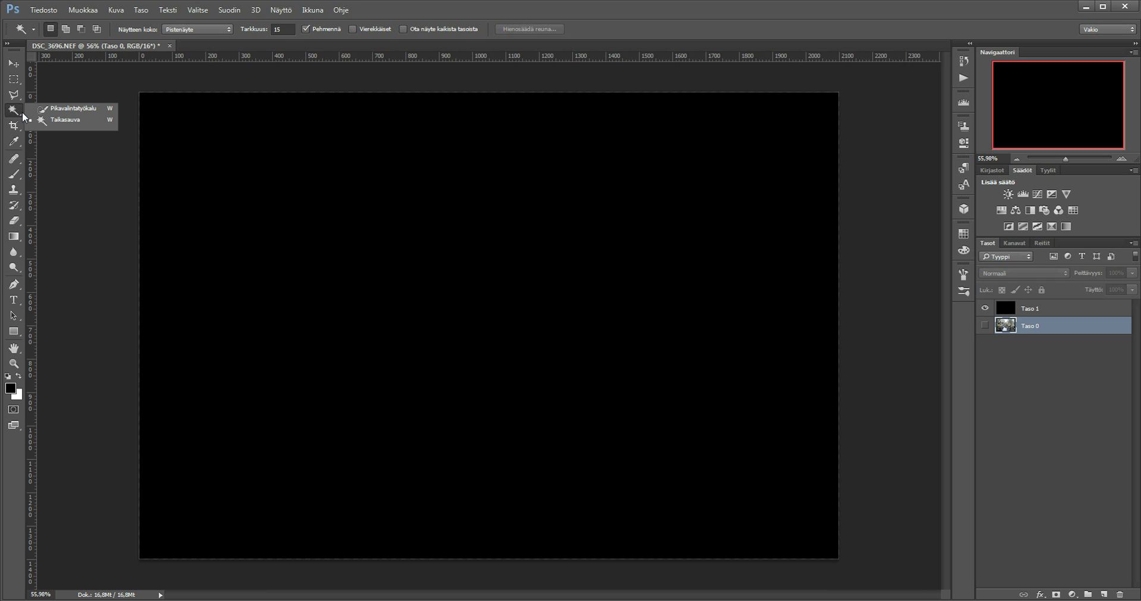
left_click(77, 124)
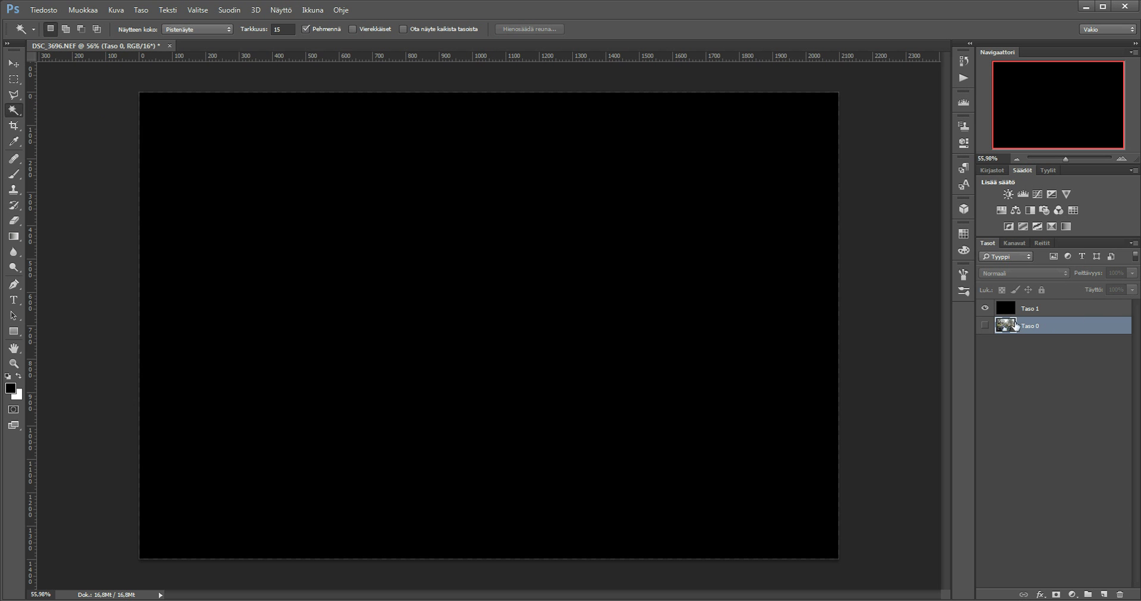
- Hide black Taso 1, show photo Taso 0, and select the dark rocks at tolerance 15
left_click(985, 309)
left_click(984, 325)
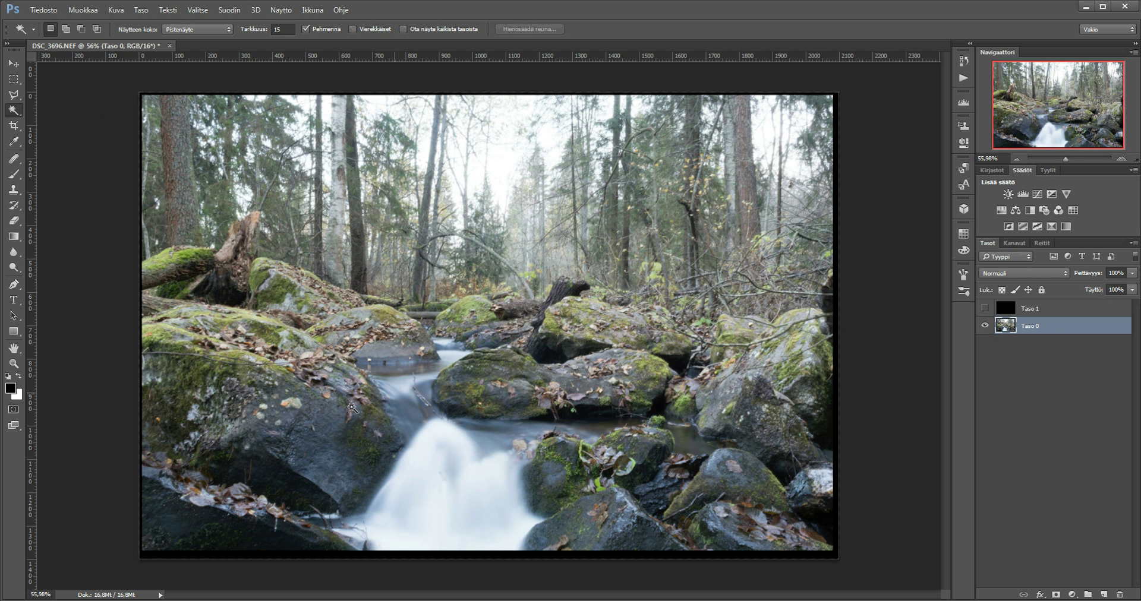
left_click(327, 471)
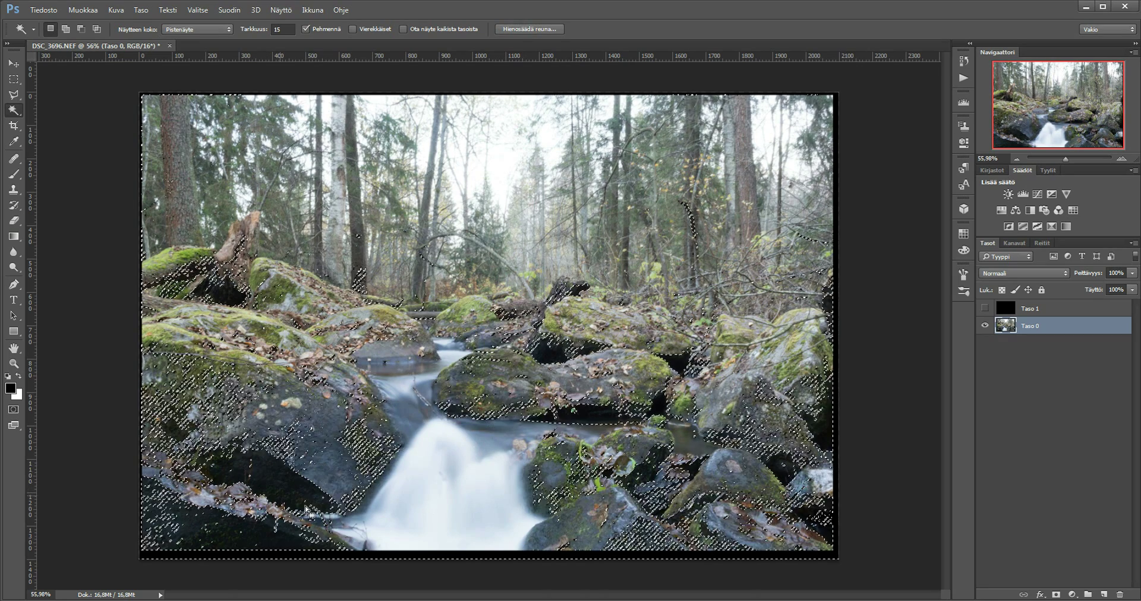
left_click(386, 467, "shift")
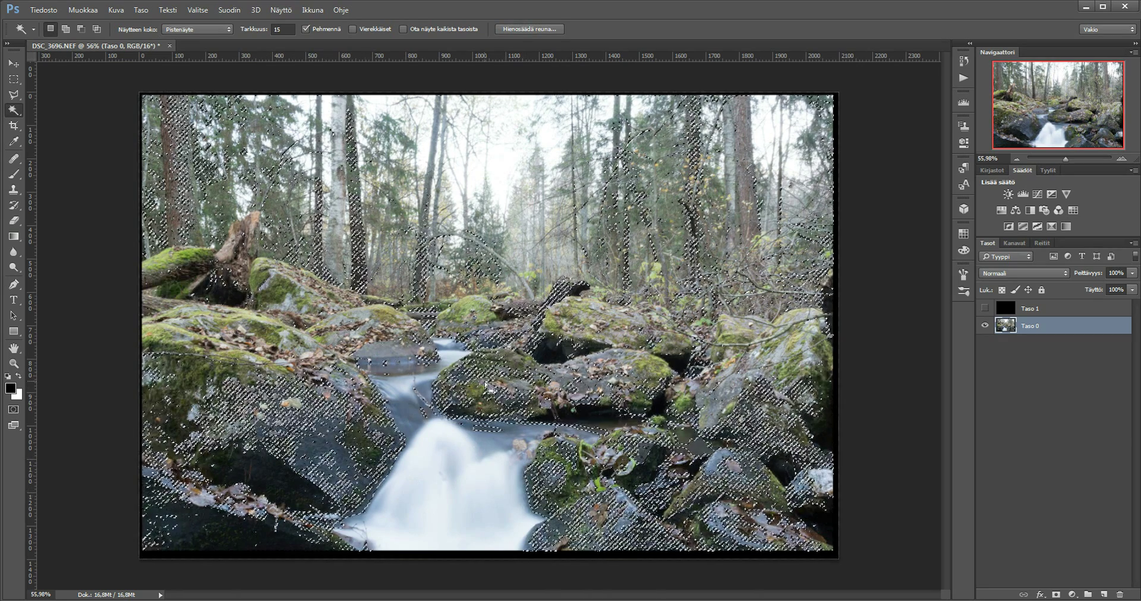
left_click(428, 466)
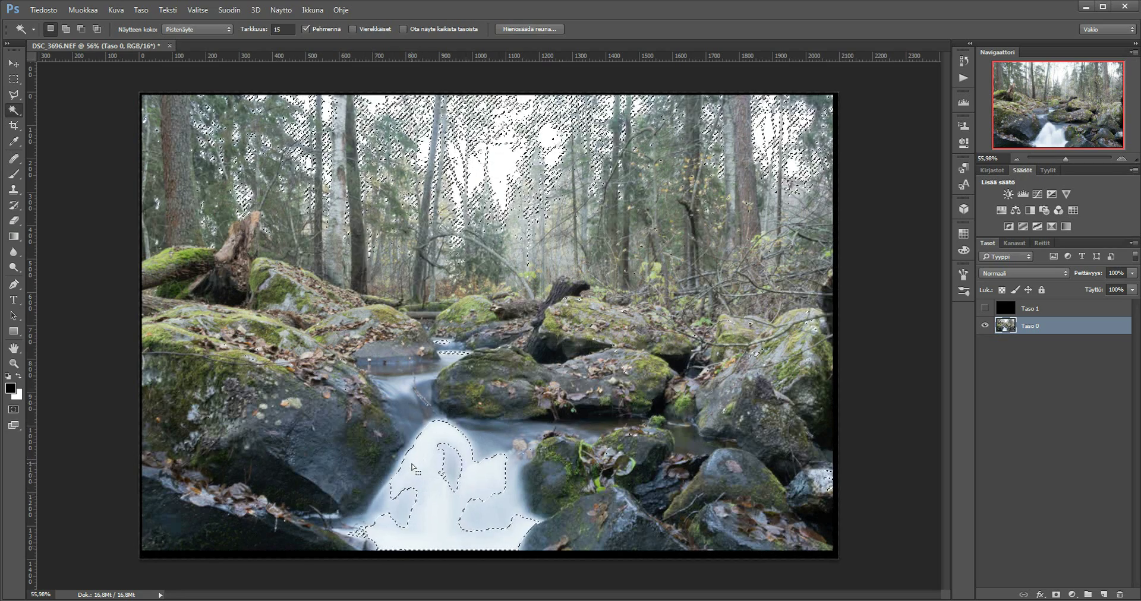
left_click(409, 419)
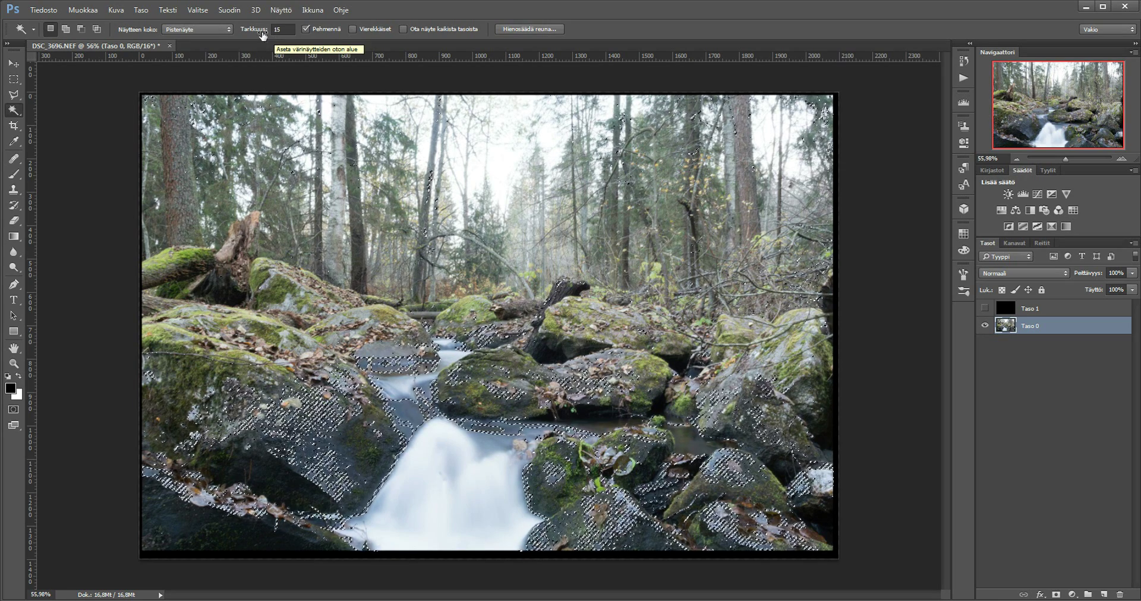
left_click(287, 30)
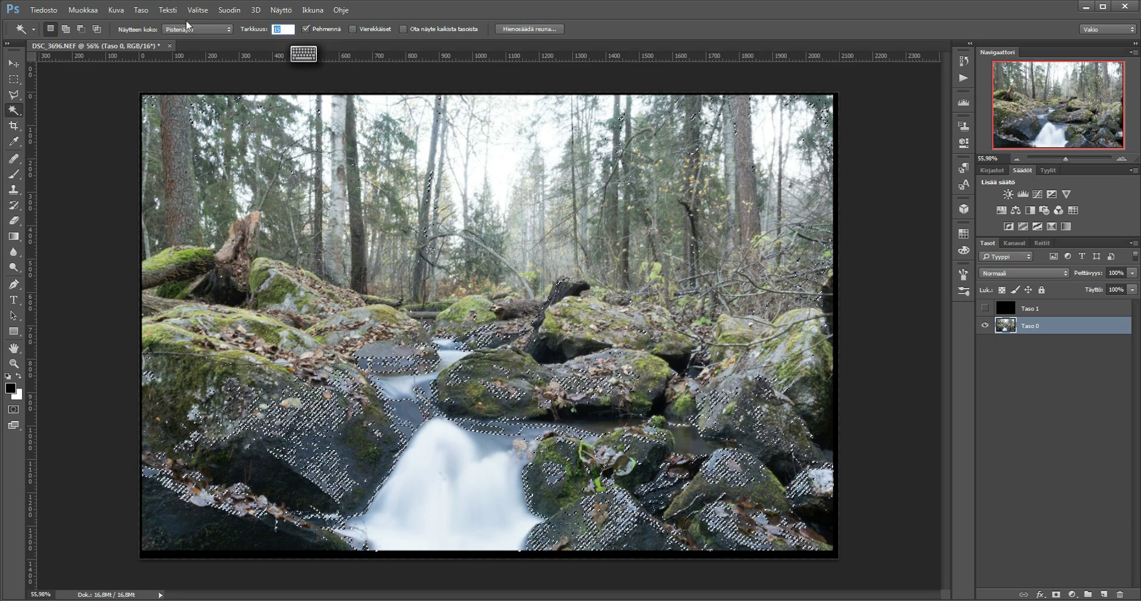
- Set tolerance to 0, then zoom in and out on the rocks to inspect the scattered selection
type("0")
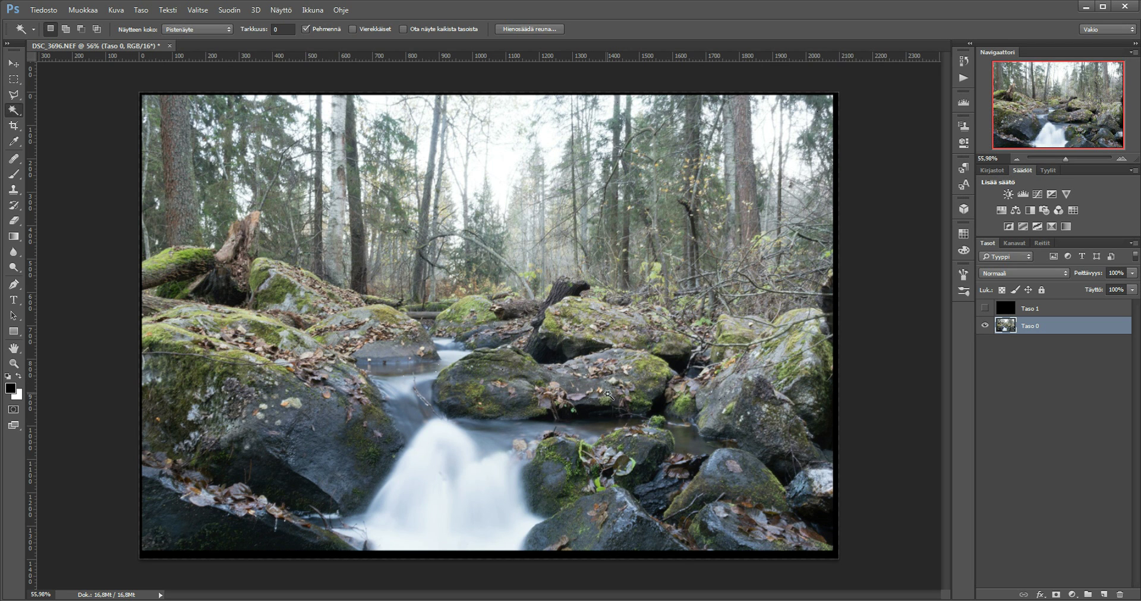
scroll(614, 393, "up", 5)
scroll(613, 392, "up", 5)
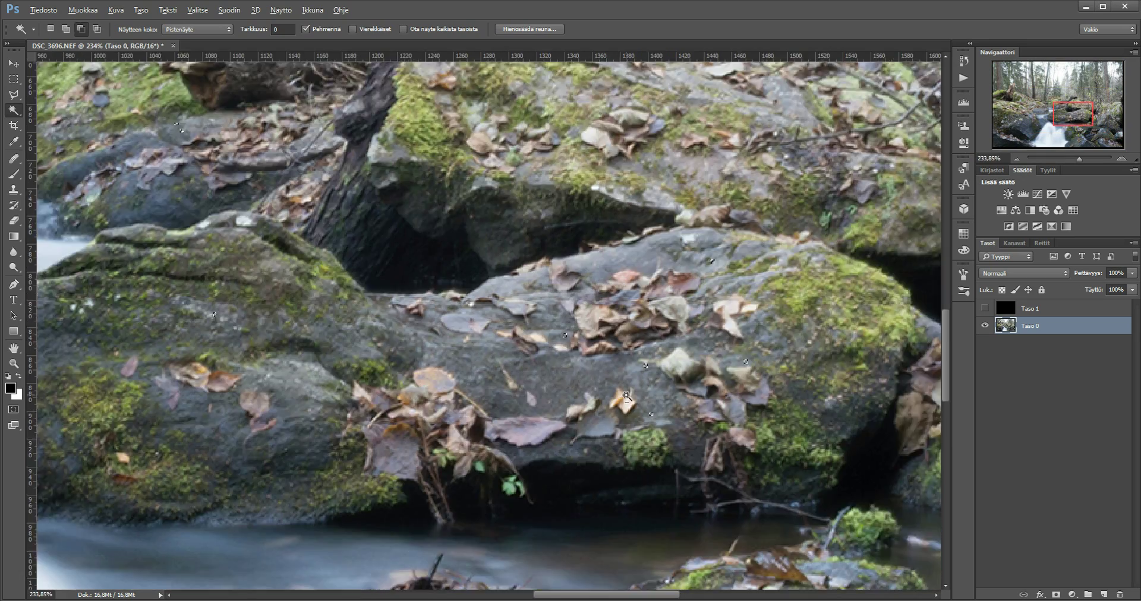
scroll(613, 393, "up", 5)
scroll(676, 321, "down", 2)
scroll(643, 364, "down", 3)
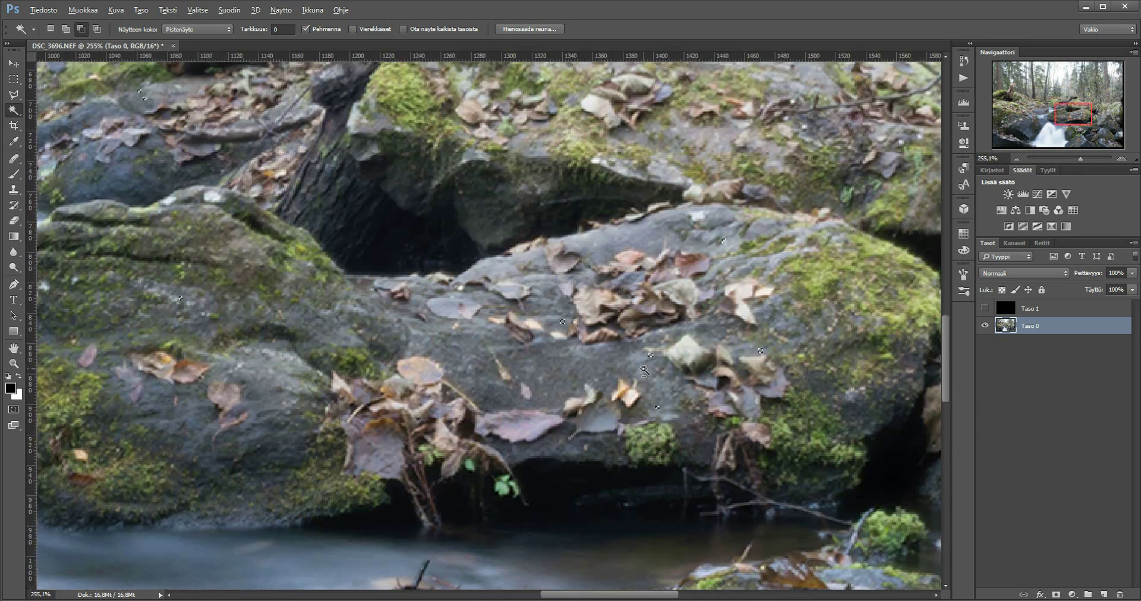
scroll(643, 364, "down", 2)
scroll(644, 369, "down", 2)
scroll(644, 370, "down", 2)
scroll(643, 370, "up", 1)
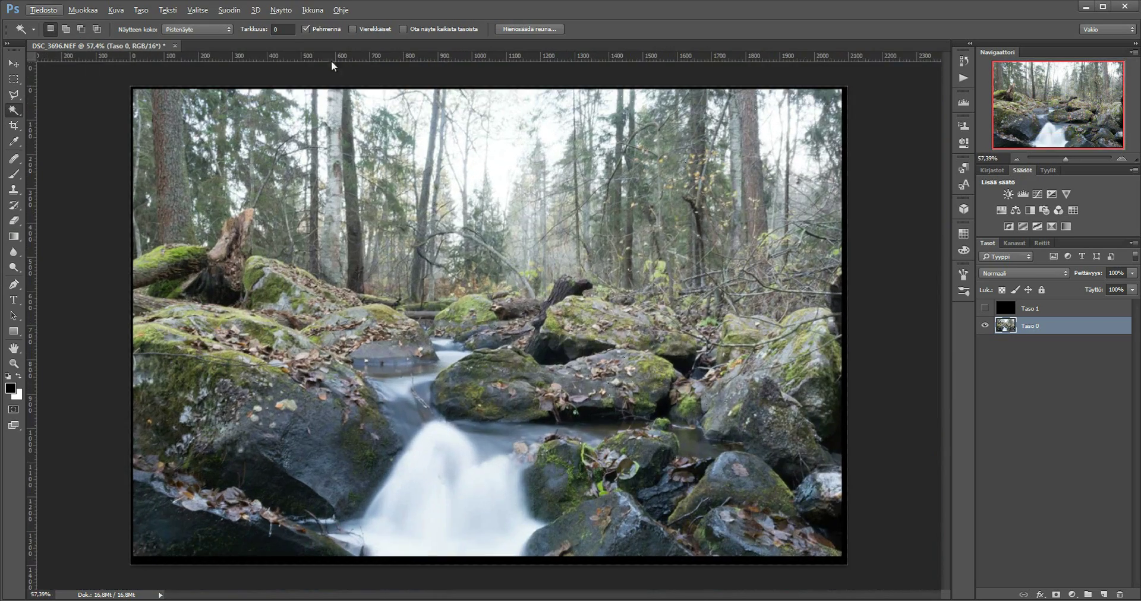
- Set tolerance to 100 and select the photo by colour
left_click(277, 28)
type("100")
key("Return")
left_click(521, 226)
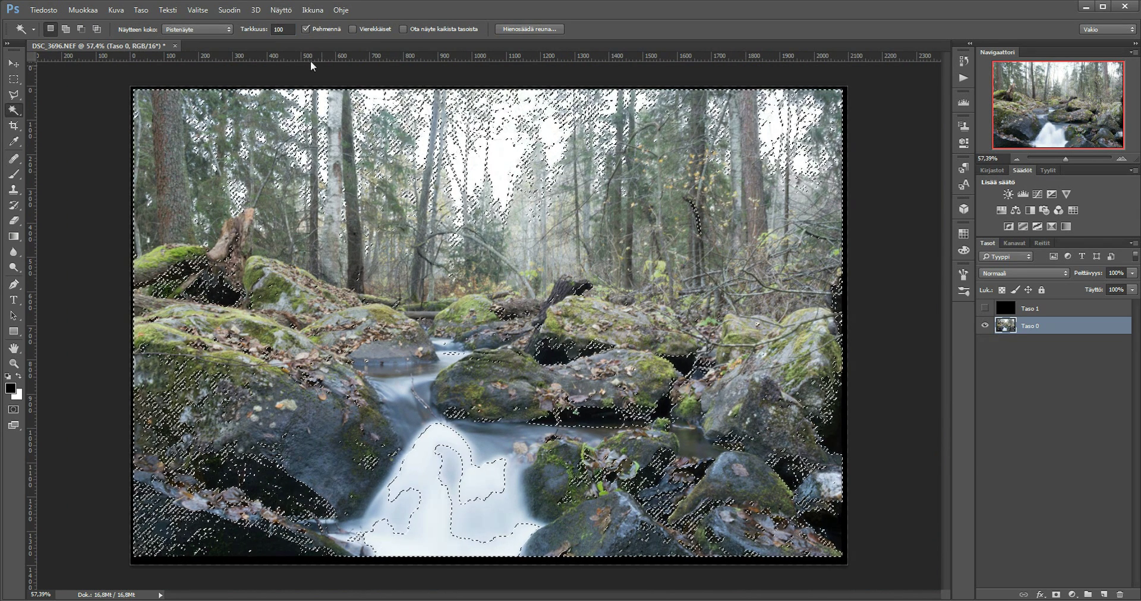
- Raise tolerance to 255 and reselect so the whole image is selected
left_click(278, 29)
type("255")
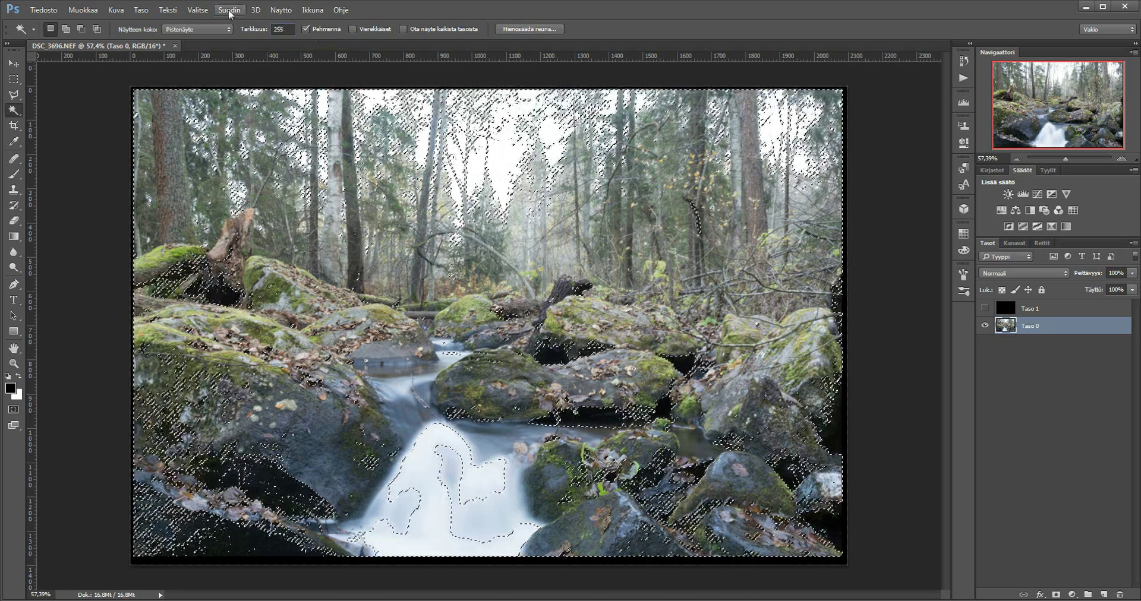
left_click(407, 297)
left_click(407, 297)
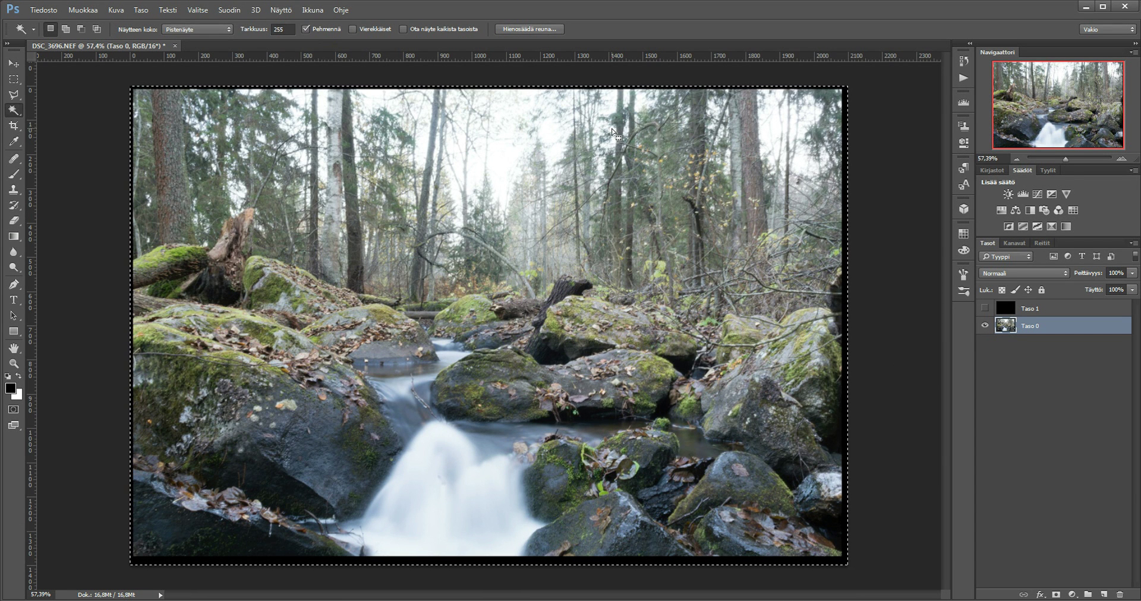
- Lower the tolerance back to 100
left_click(283, 29)
type("100")
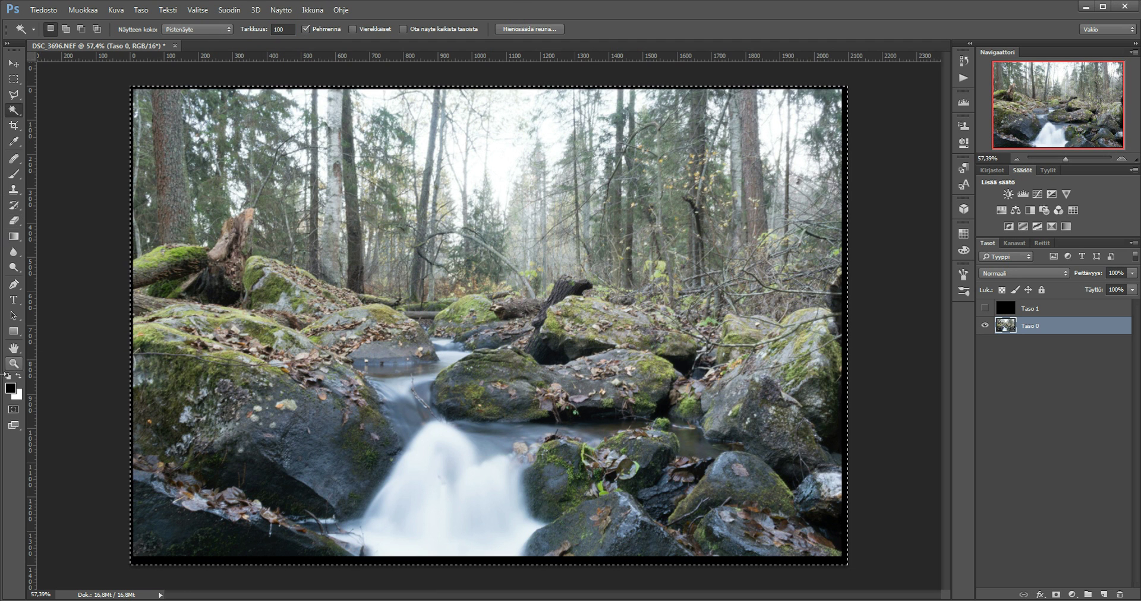
left_click(10, 388)
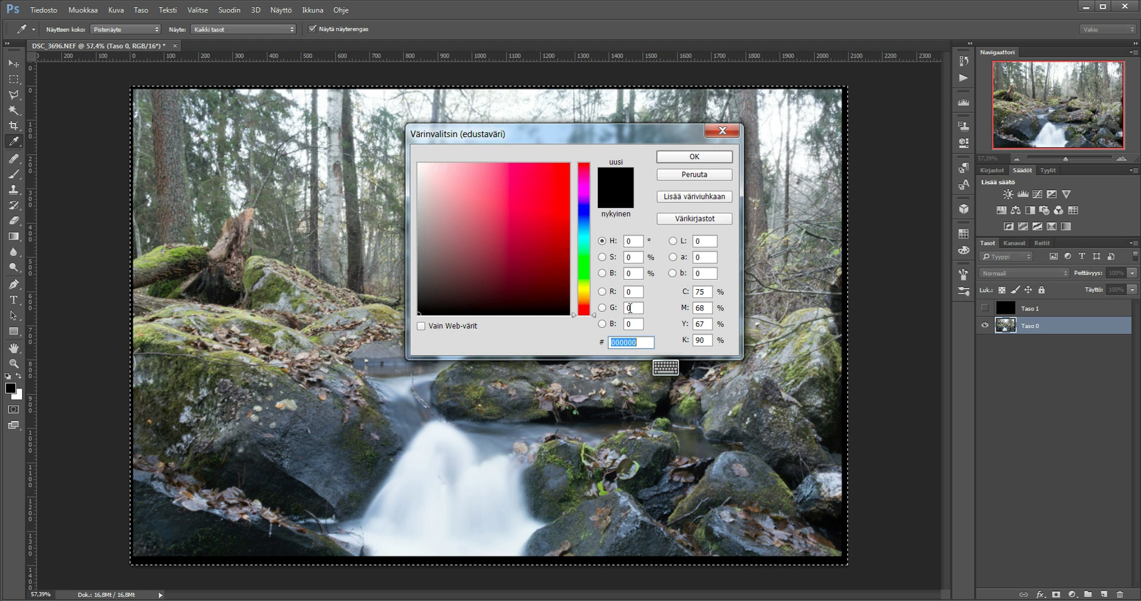
- Preview bright red, then enter R, G and B of 255 for white
mouse_move(511, 213)
left_mouse_down()
mouse_move(573, 176)
mouse_move(571, 160)
left_mouse_up()
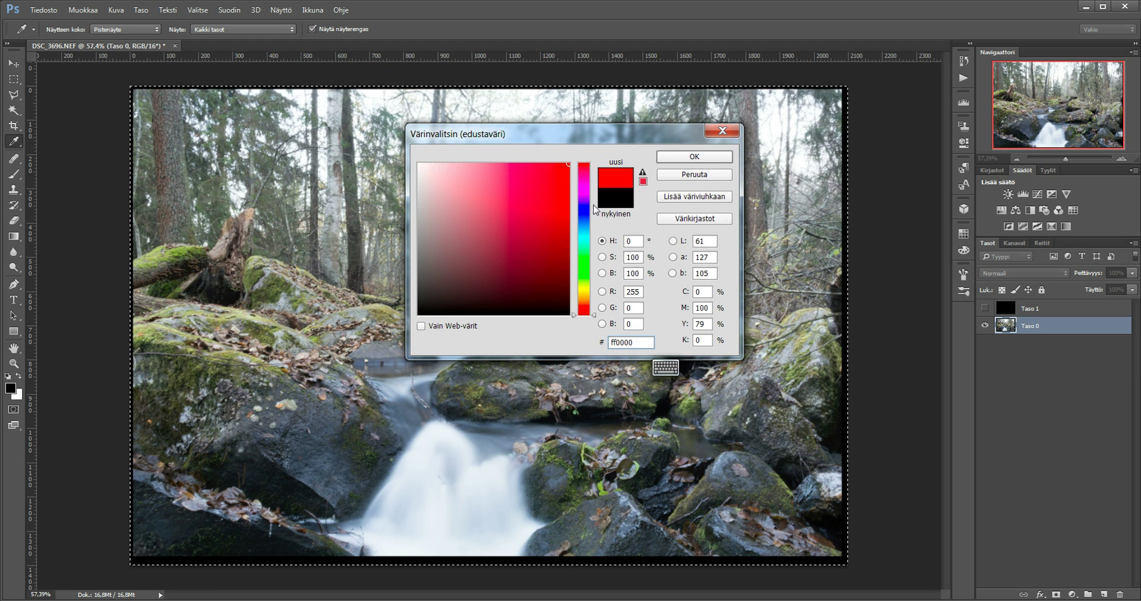
double_click(631, 292)
type("0")
type("255")
double_click(631, 308)
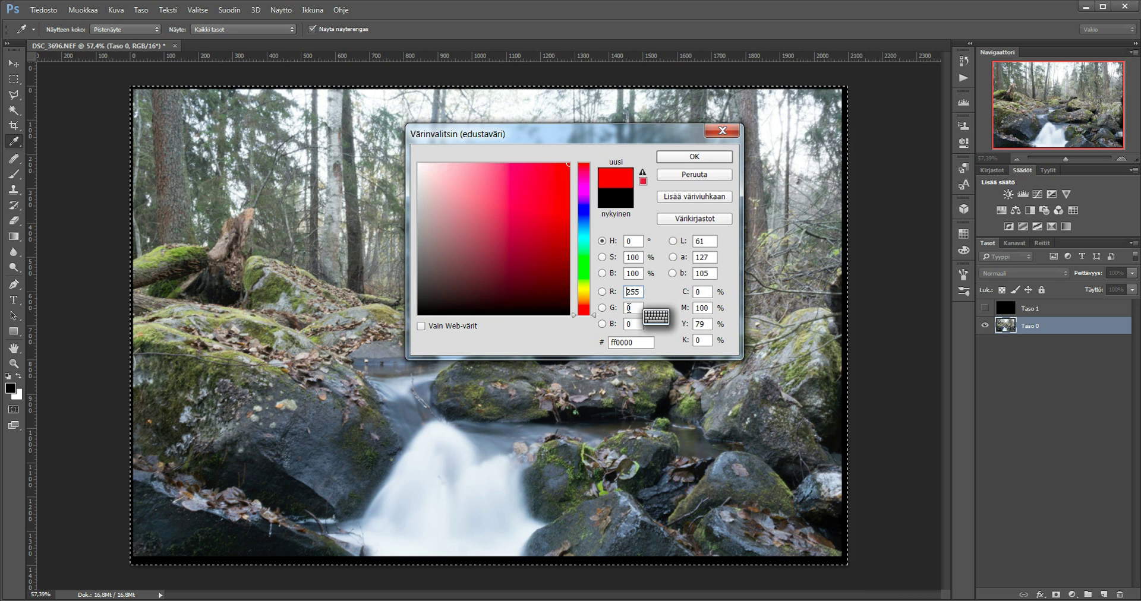
type("255")
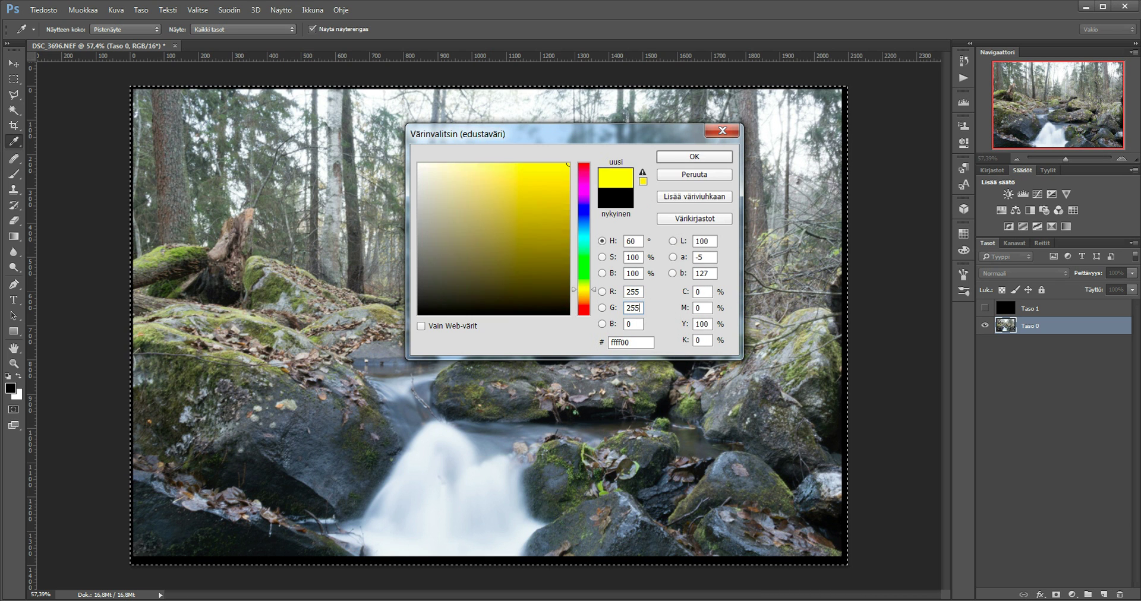
key("Tab")
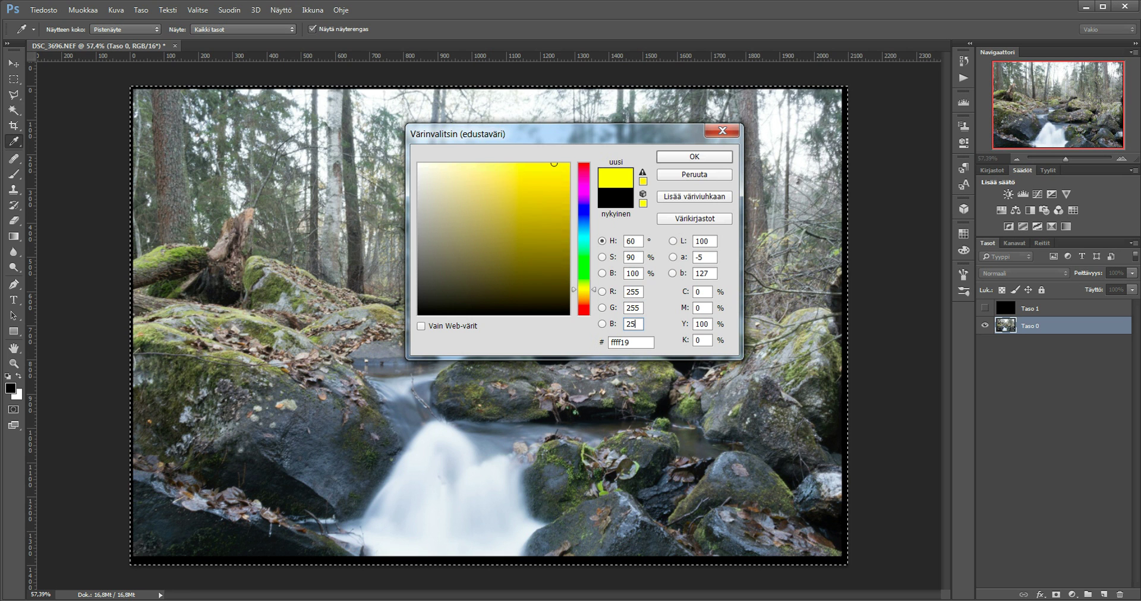
type("255")
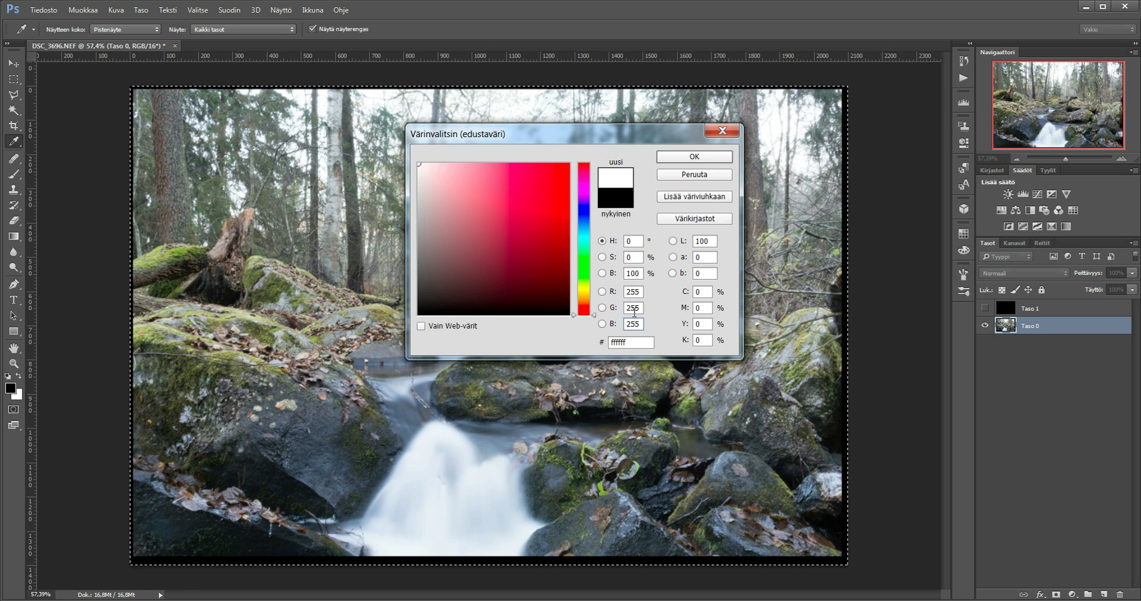
- Set B to 0 for yellow, then G and R to 0 for black, and cancel the picker
key("BackSpace")
key("BackSpace")
key("BackSpace")
type("0")
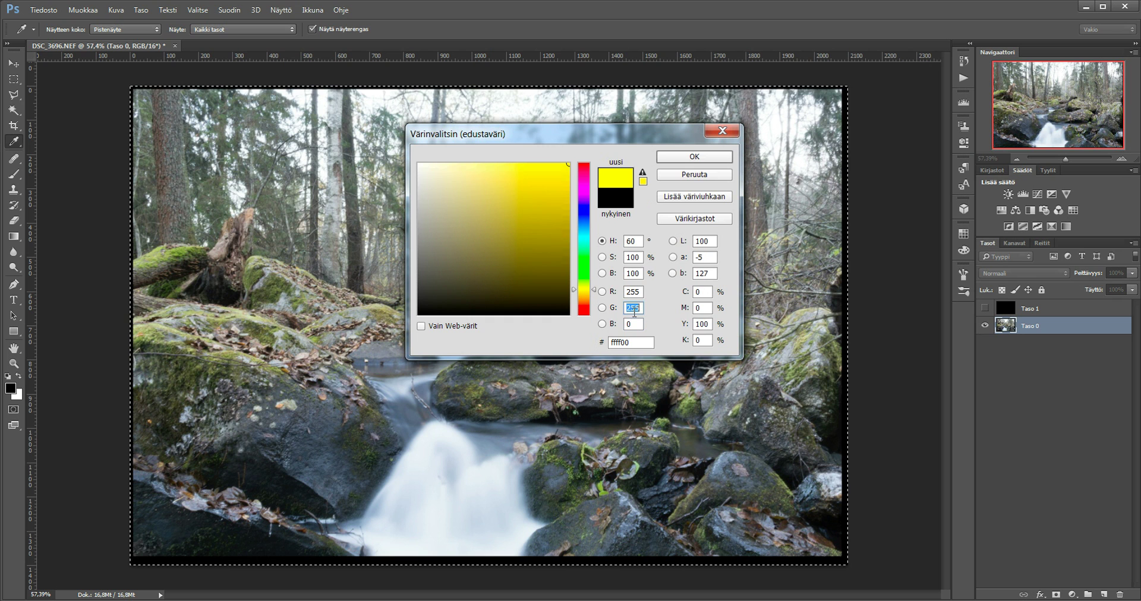
key("shift+Tab")
type("0")
key("shift+Tab")
type("0")
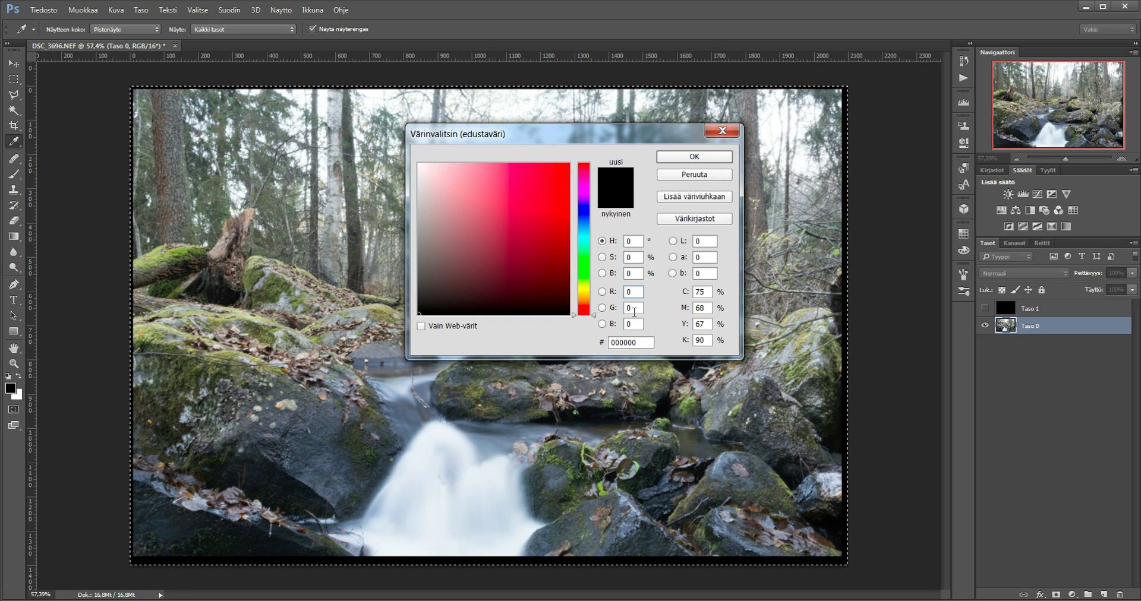
key("Tab")
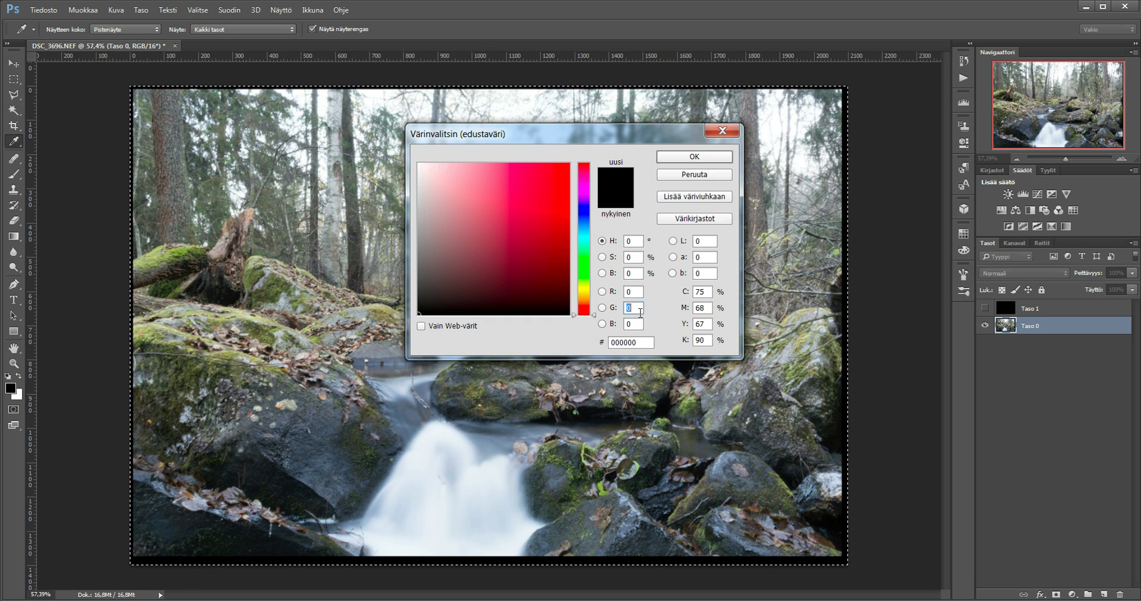
left_click(694, 174)
key("w")
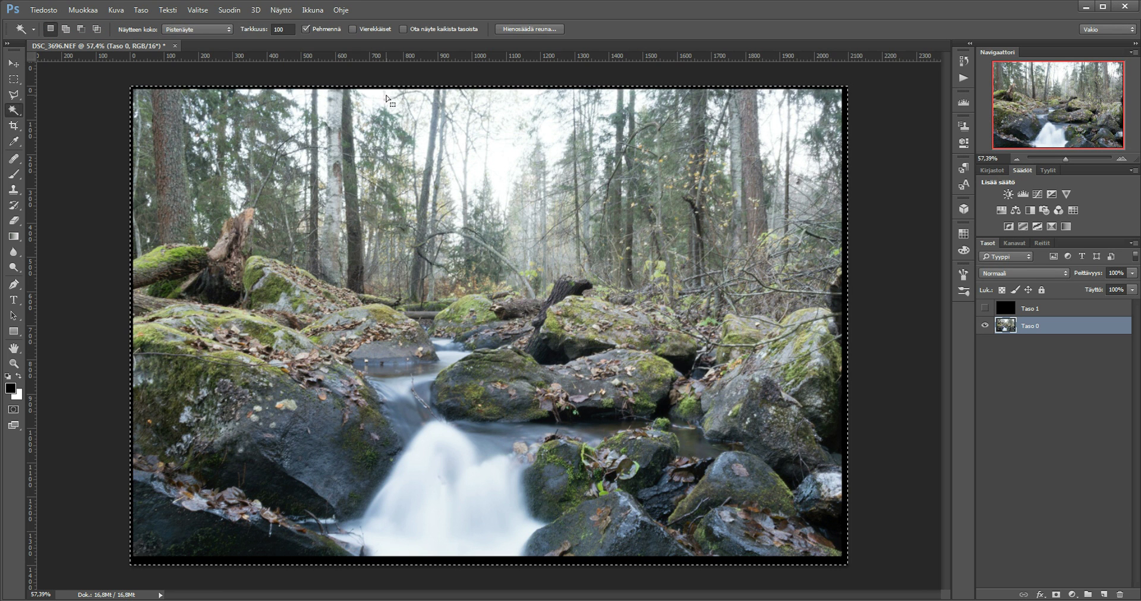
- Set Sample Size to 11 x 11 Average and trial-select the stream area
left_click(76, 125)
left_click(180, 33)
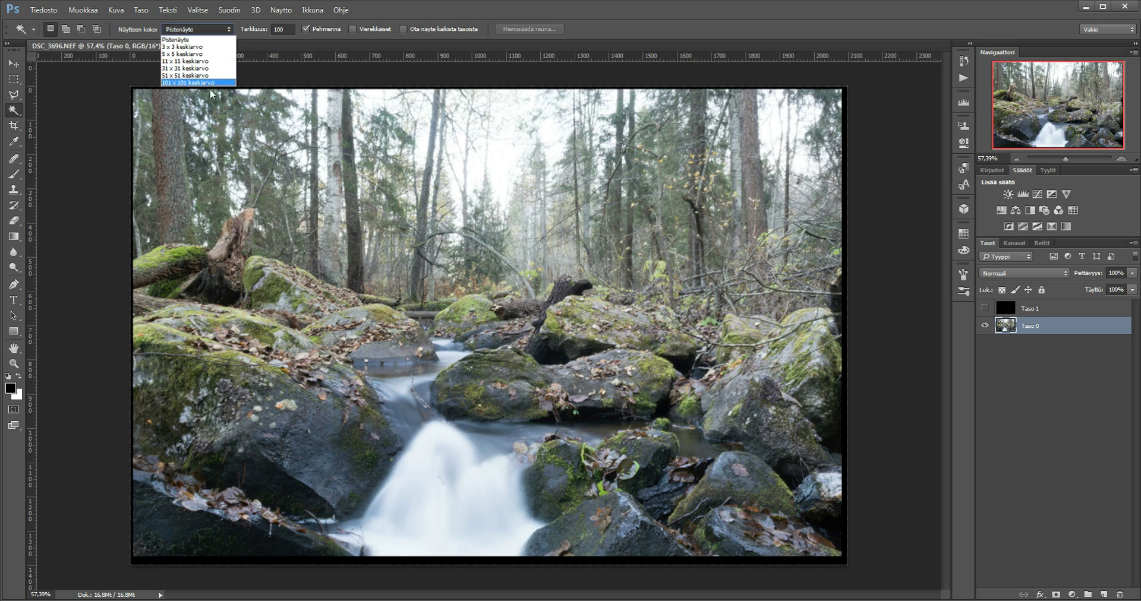
left_click(187, 61)
left_click(464, 186)
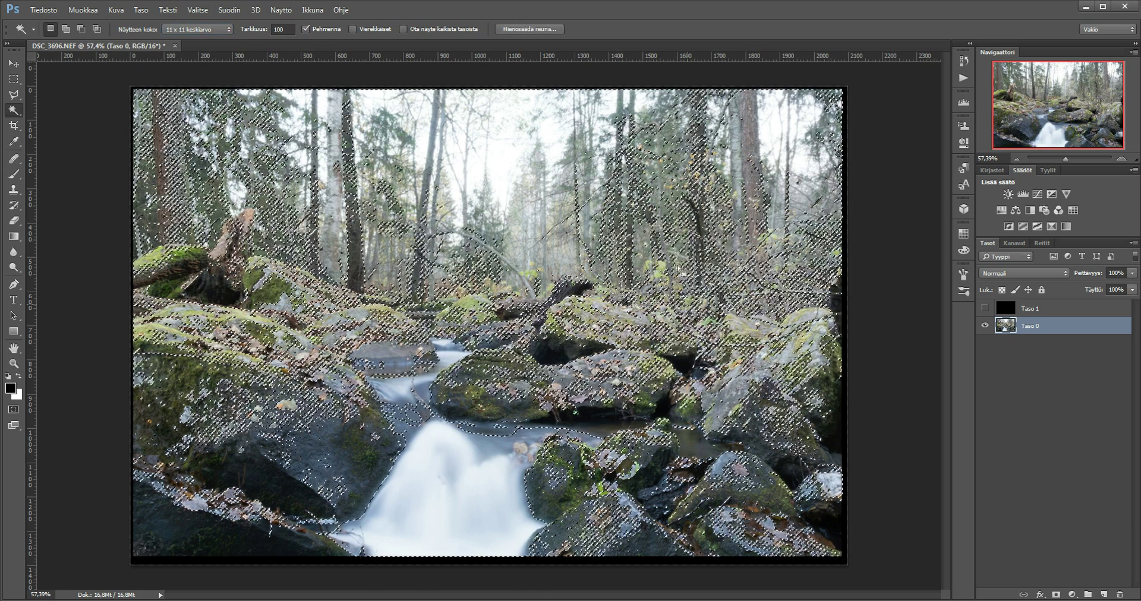
left_click(495, 207)
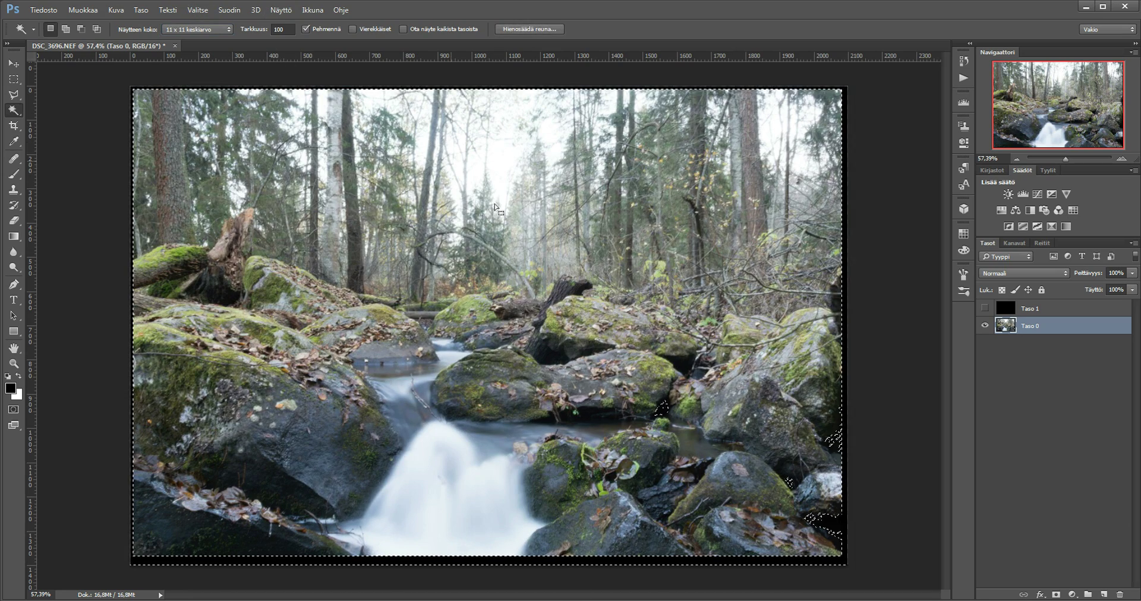
- Change tolerance from 100 to 15 and deselect with Ctrl+D
left_click(226, 30)
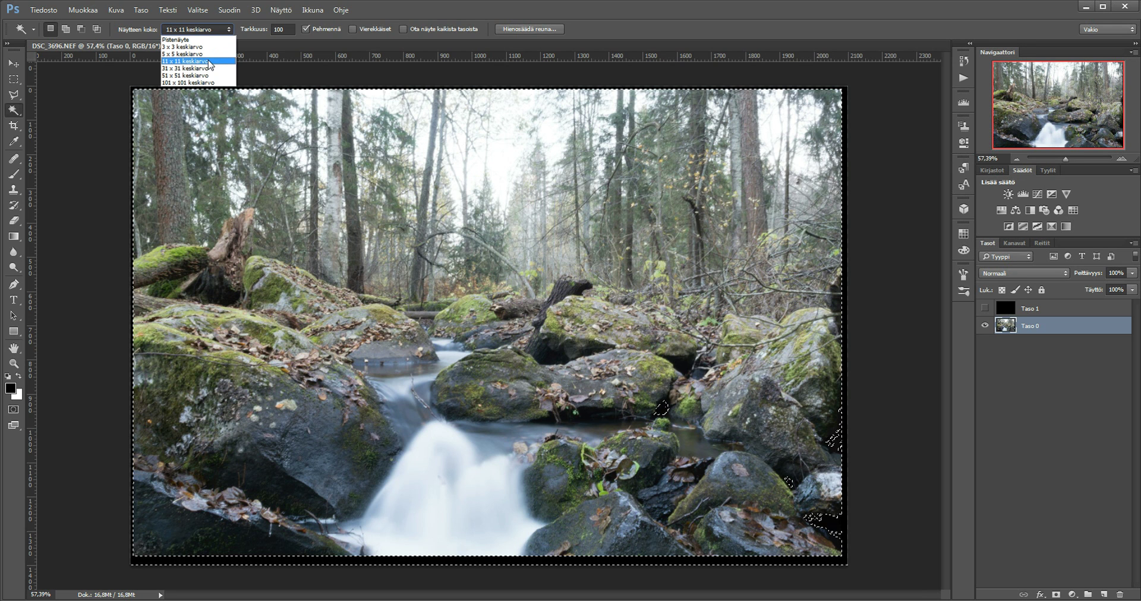
left_click(289, 36)
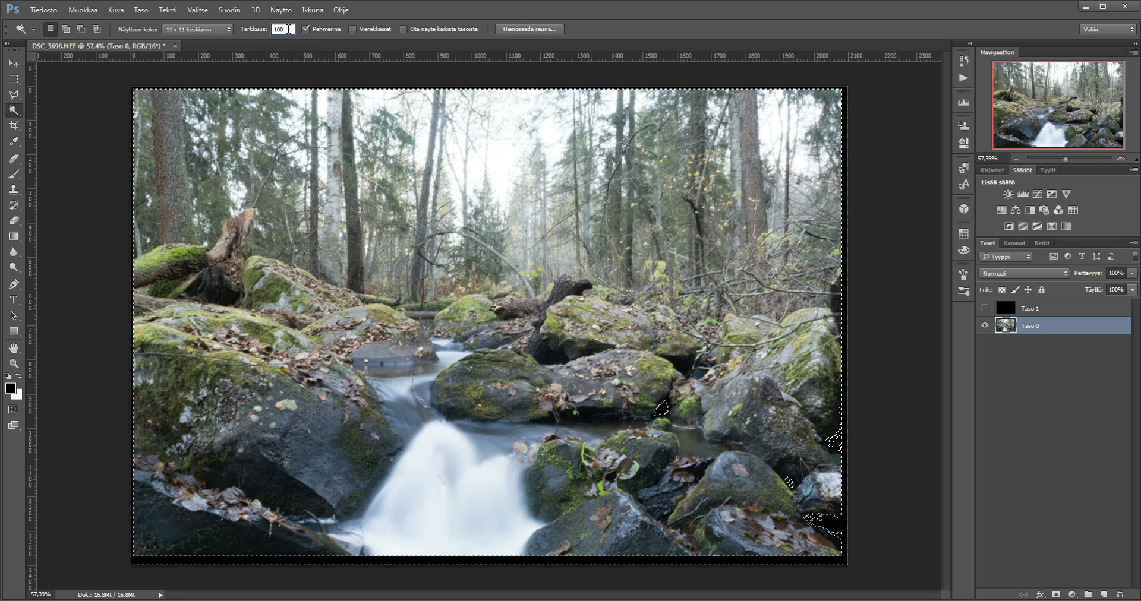
left_click(252, 31)
key("BackSpace")
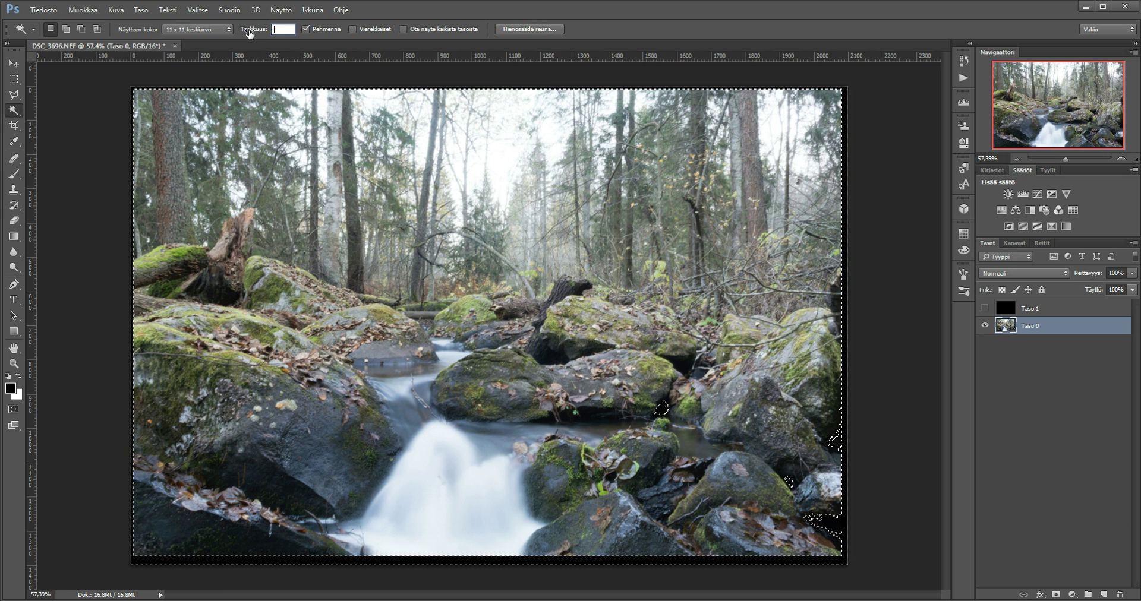
type("15")
key("Return")
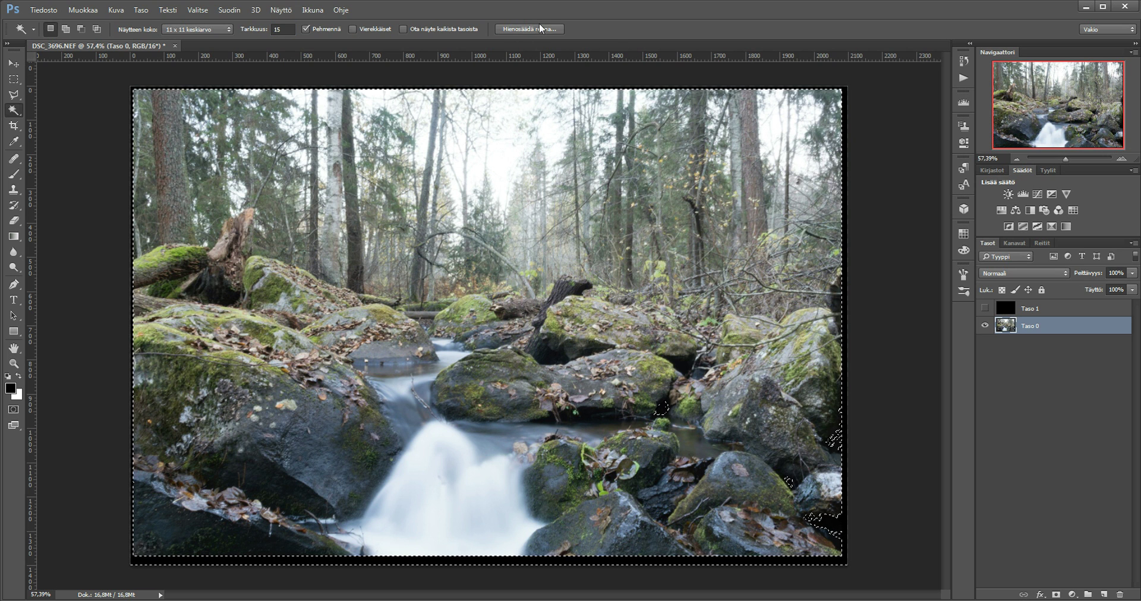
key("ctrl+d")
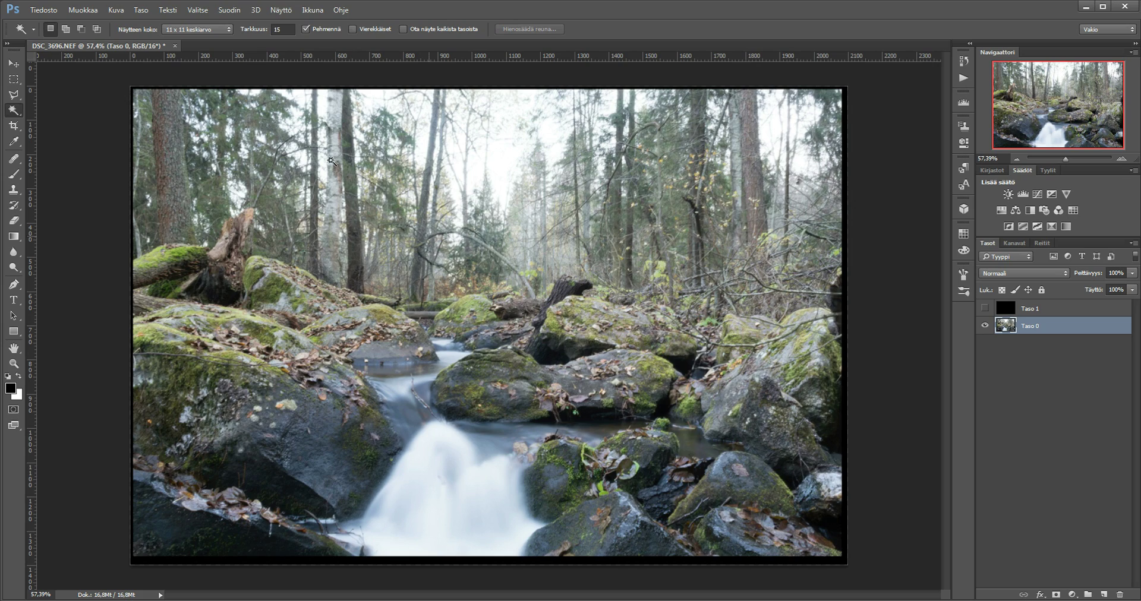
left_click(313, 477)
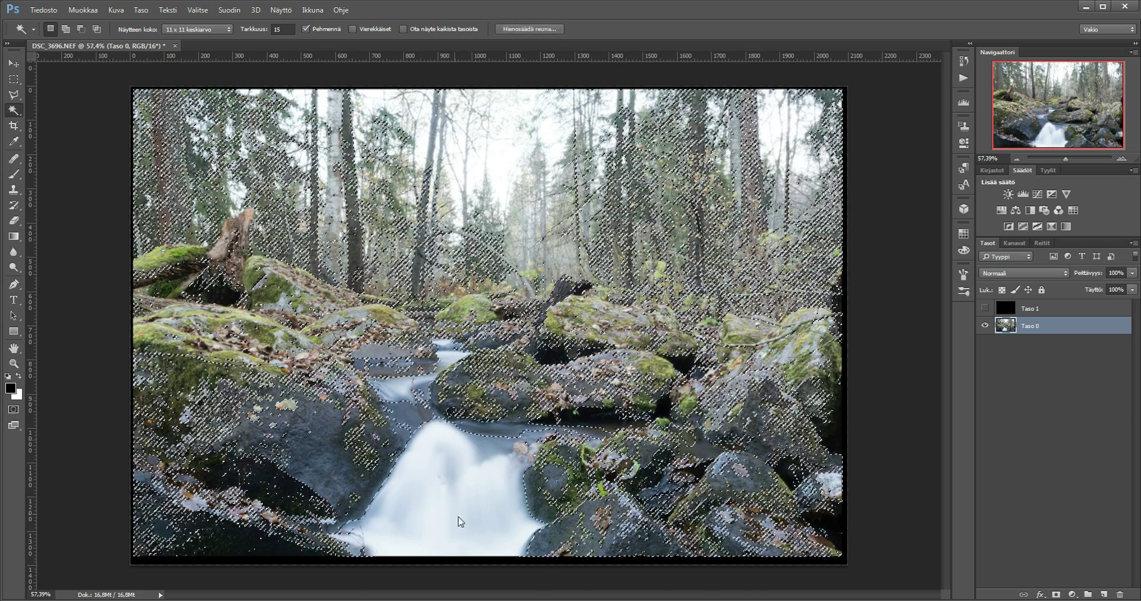
left_click(458, 523)
left_click(533, 29)
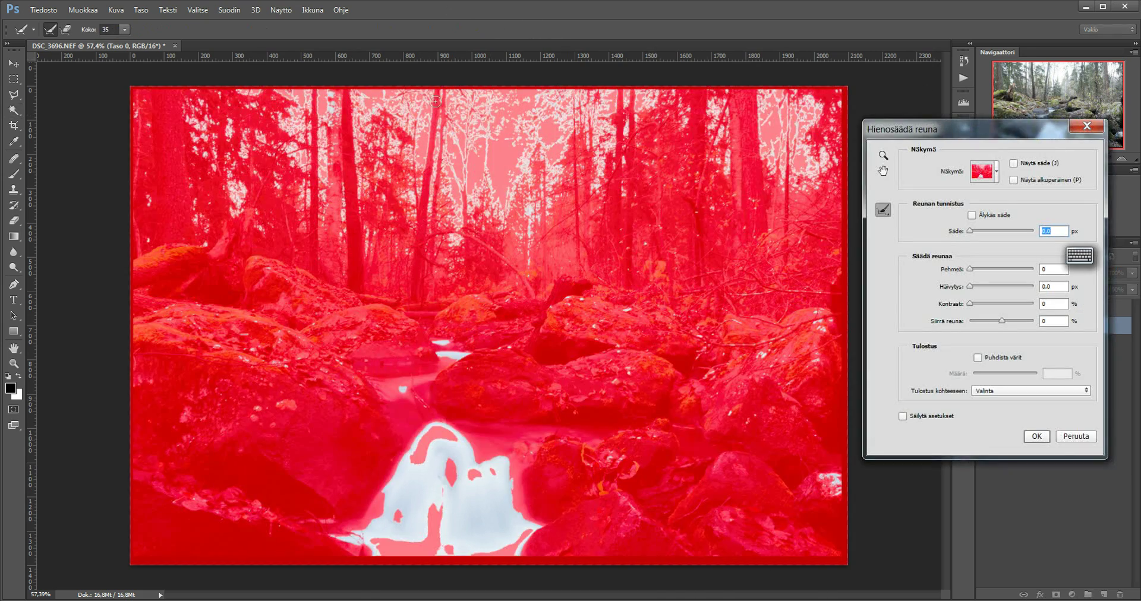
left_click(1082, 437)
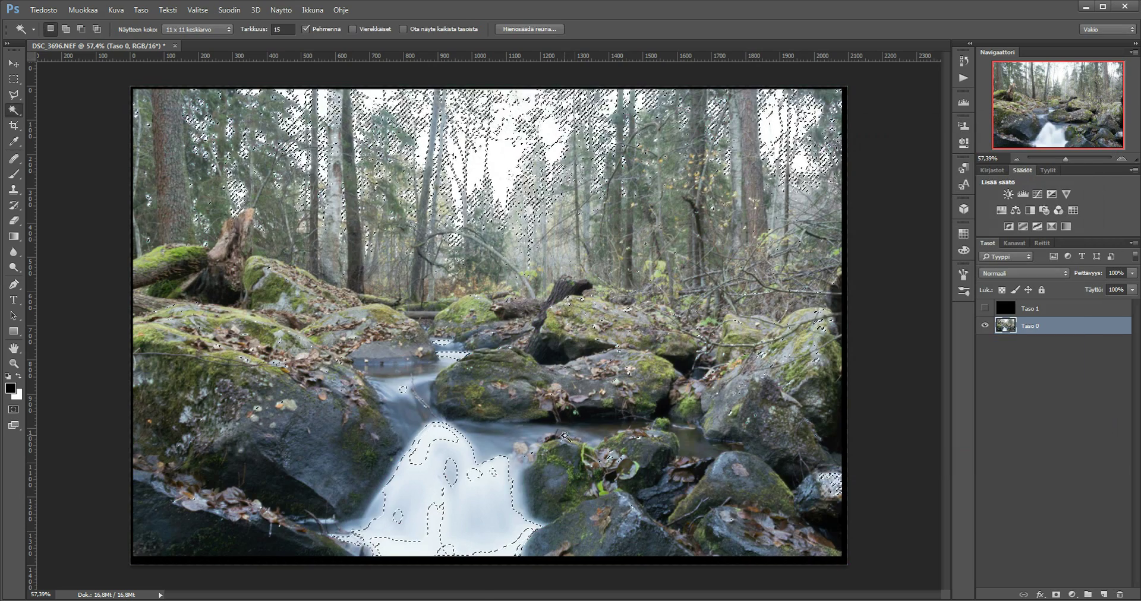
key("ctrl+d")
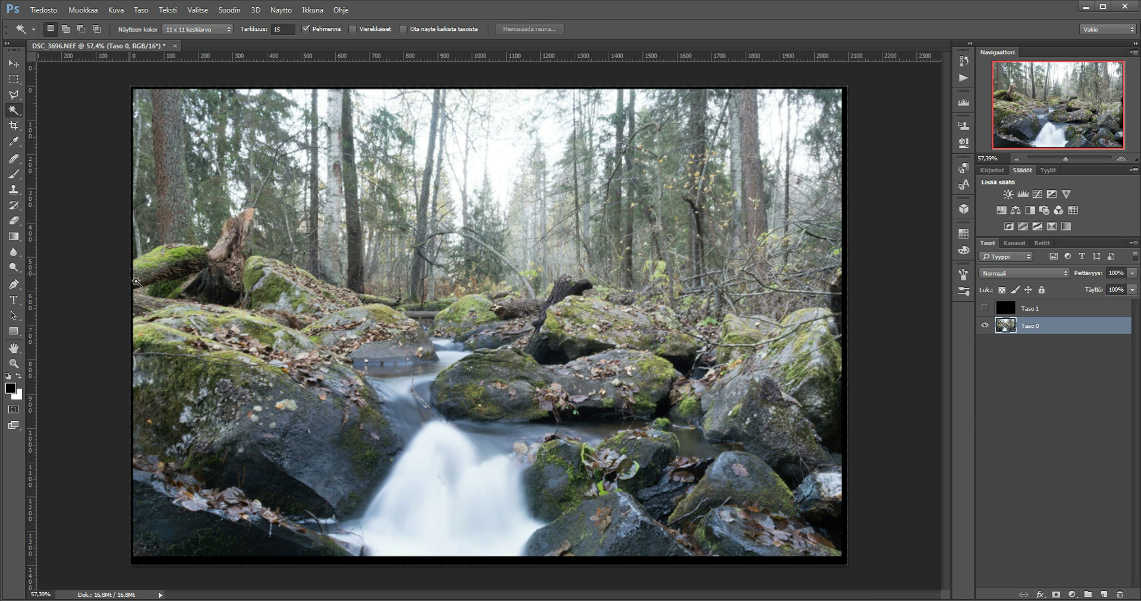
- Crop the photo slightly past its top-left corner, cycling overlays with O, and commit
left_click(13, 125)
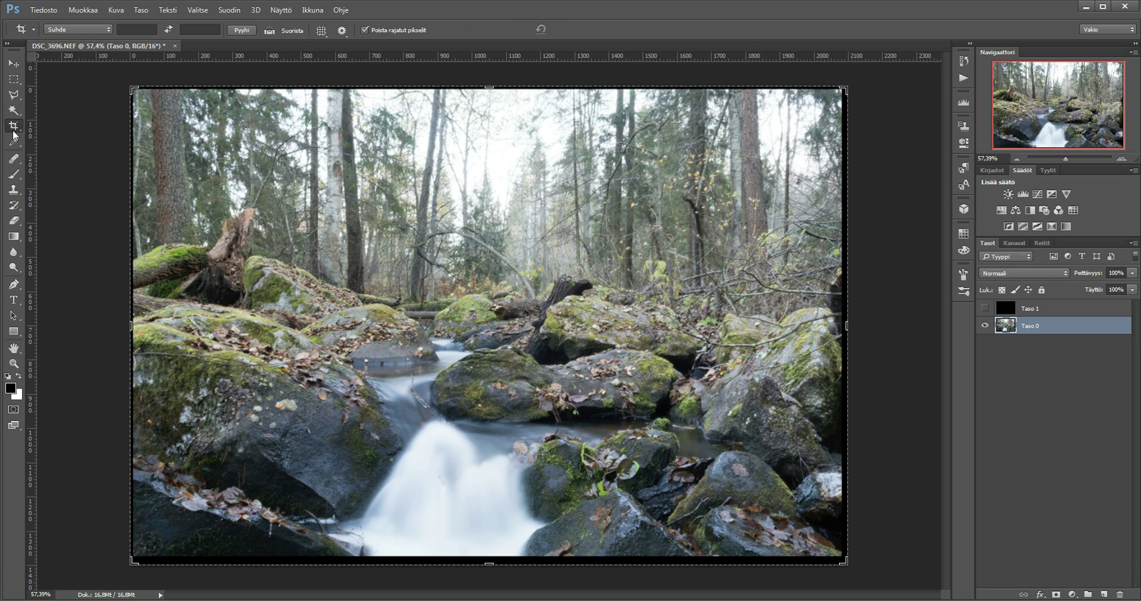
mouse_move(134, 85)
left_mouse_down()
mouse_move(68, 70)
mouse_move(127, 88)
left_mouse_up()
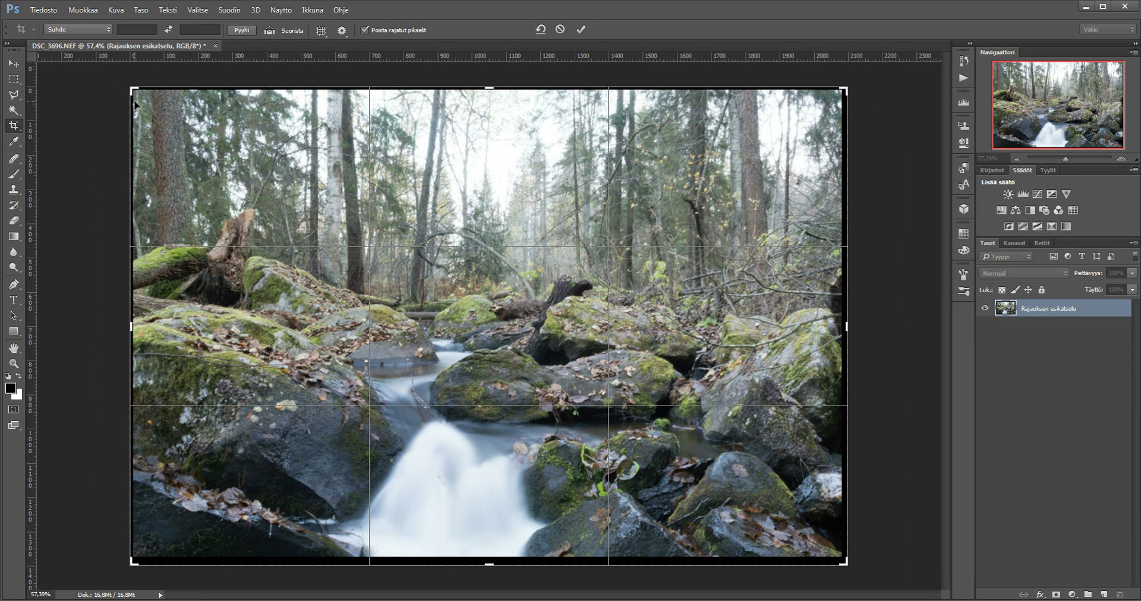
key("o")
key("o")
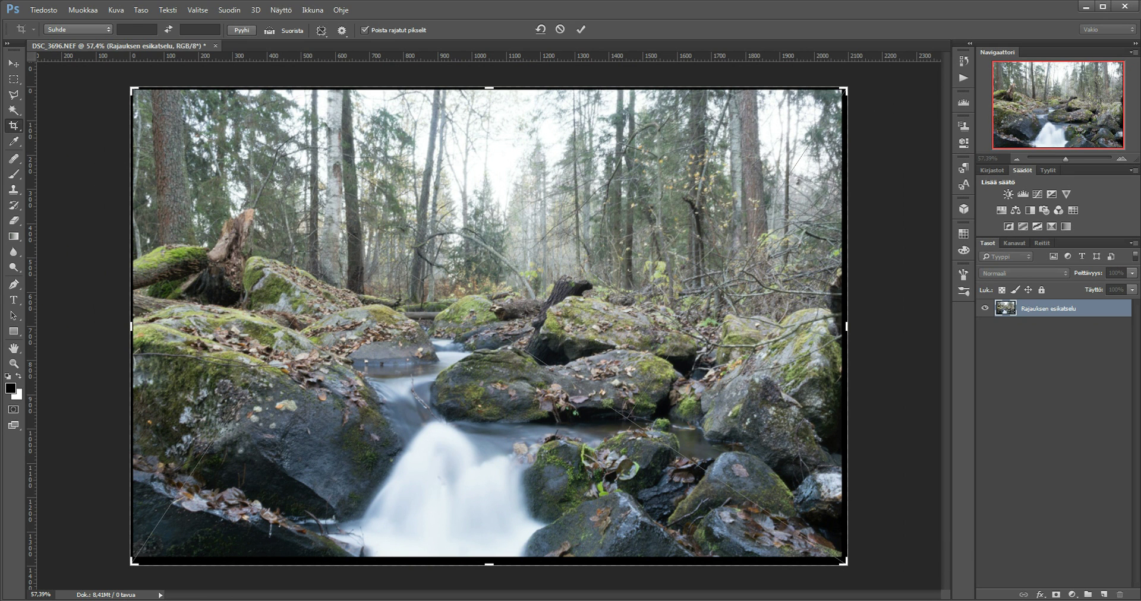
key("Return")
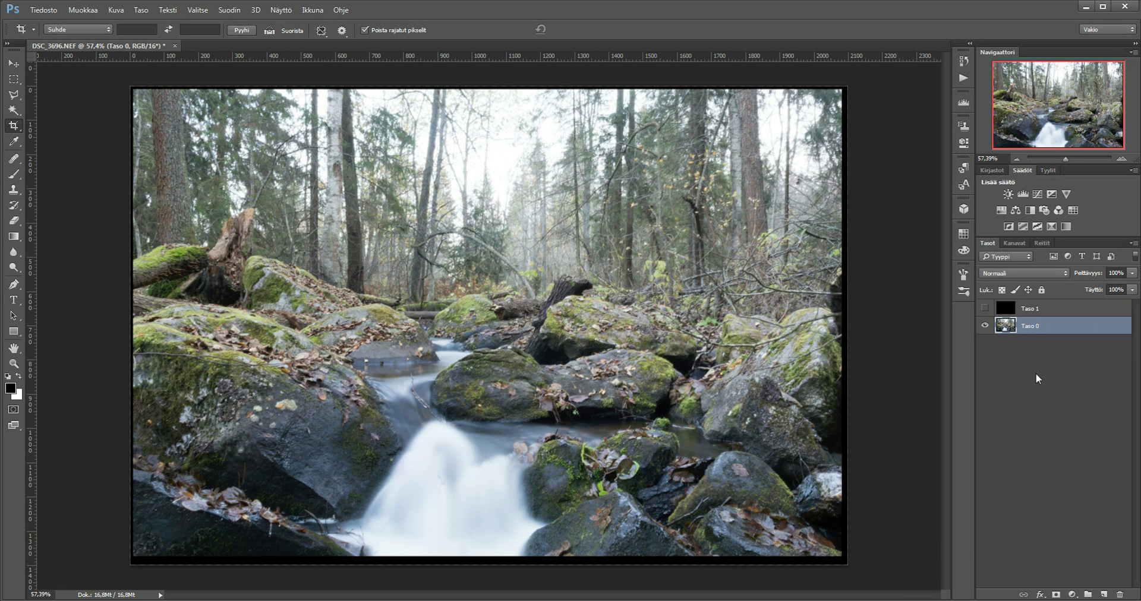
- Show black Taso 1, hide Taso 0, and start a crop with the rule-of-thirds overlay
left_click(1032, 313)
left_click(985, 308)
left_click(985, 326)
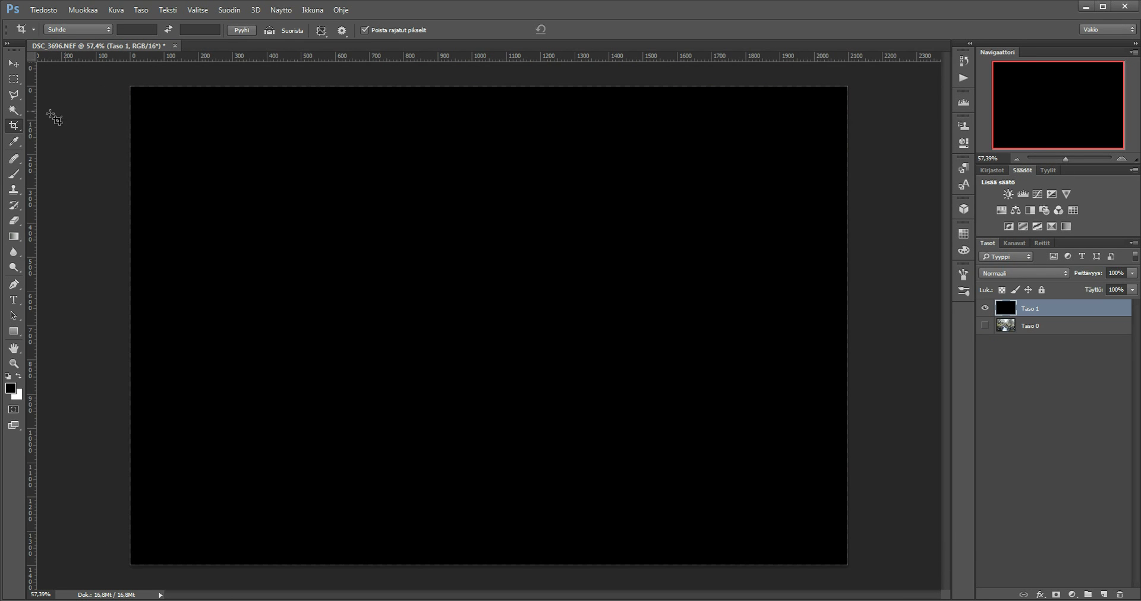
left_click(14, 127)
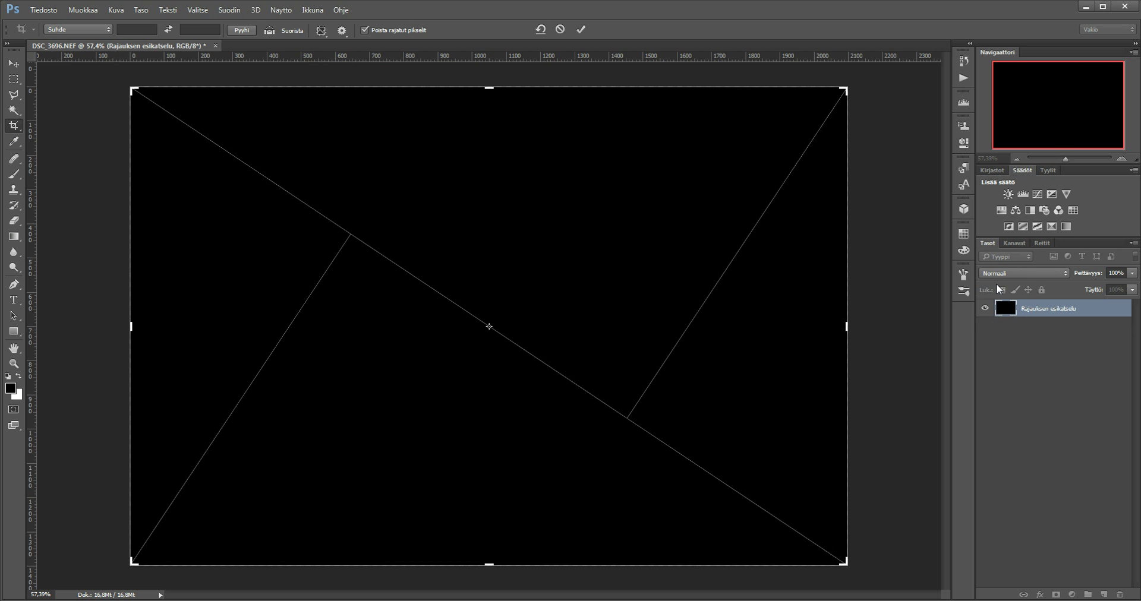
key("o")
key("o")
key("o")
key("o")
key("o")
key("o")
key("o")
key("o")
key("o")
key("o")
key("o")
key("o")
key("o")
key("o")
key("o")
key("o")
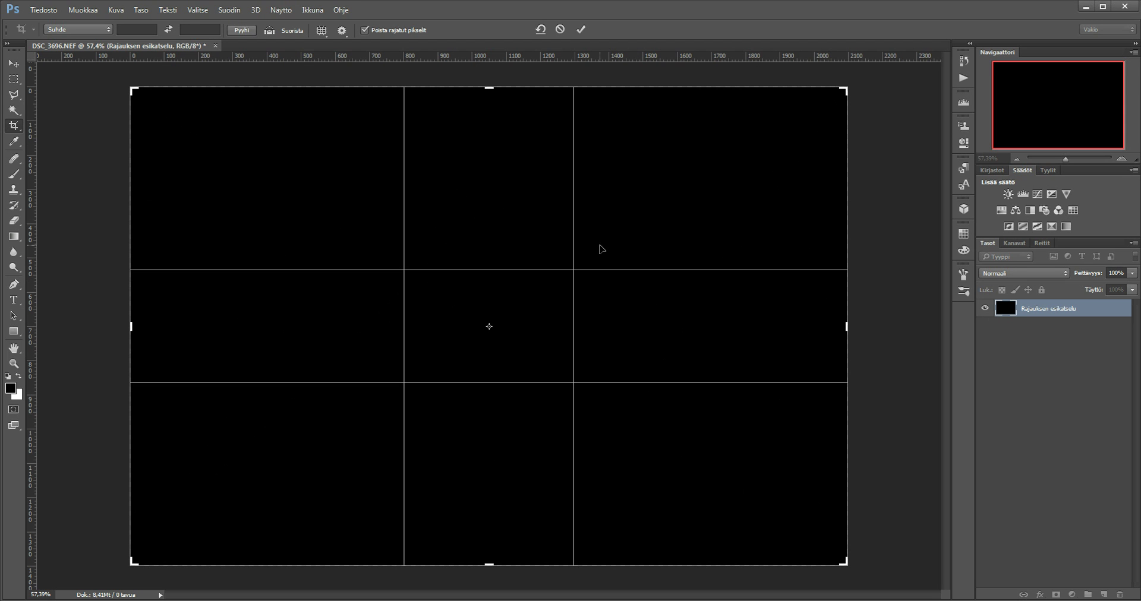
key("o")
key("o")
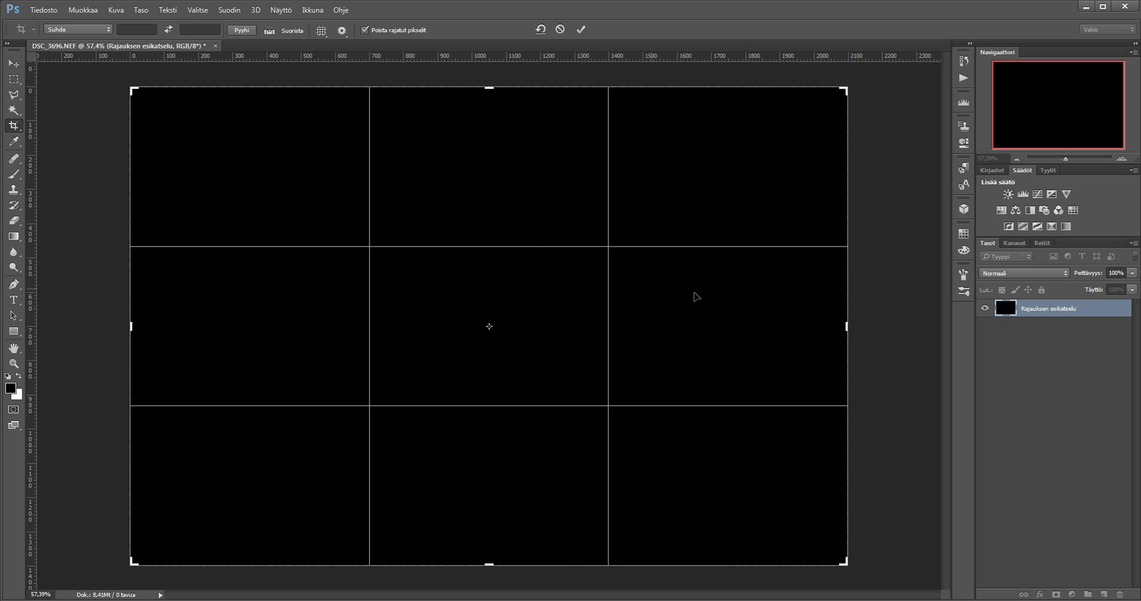